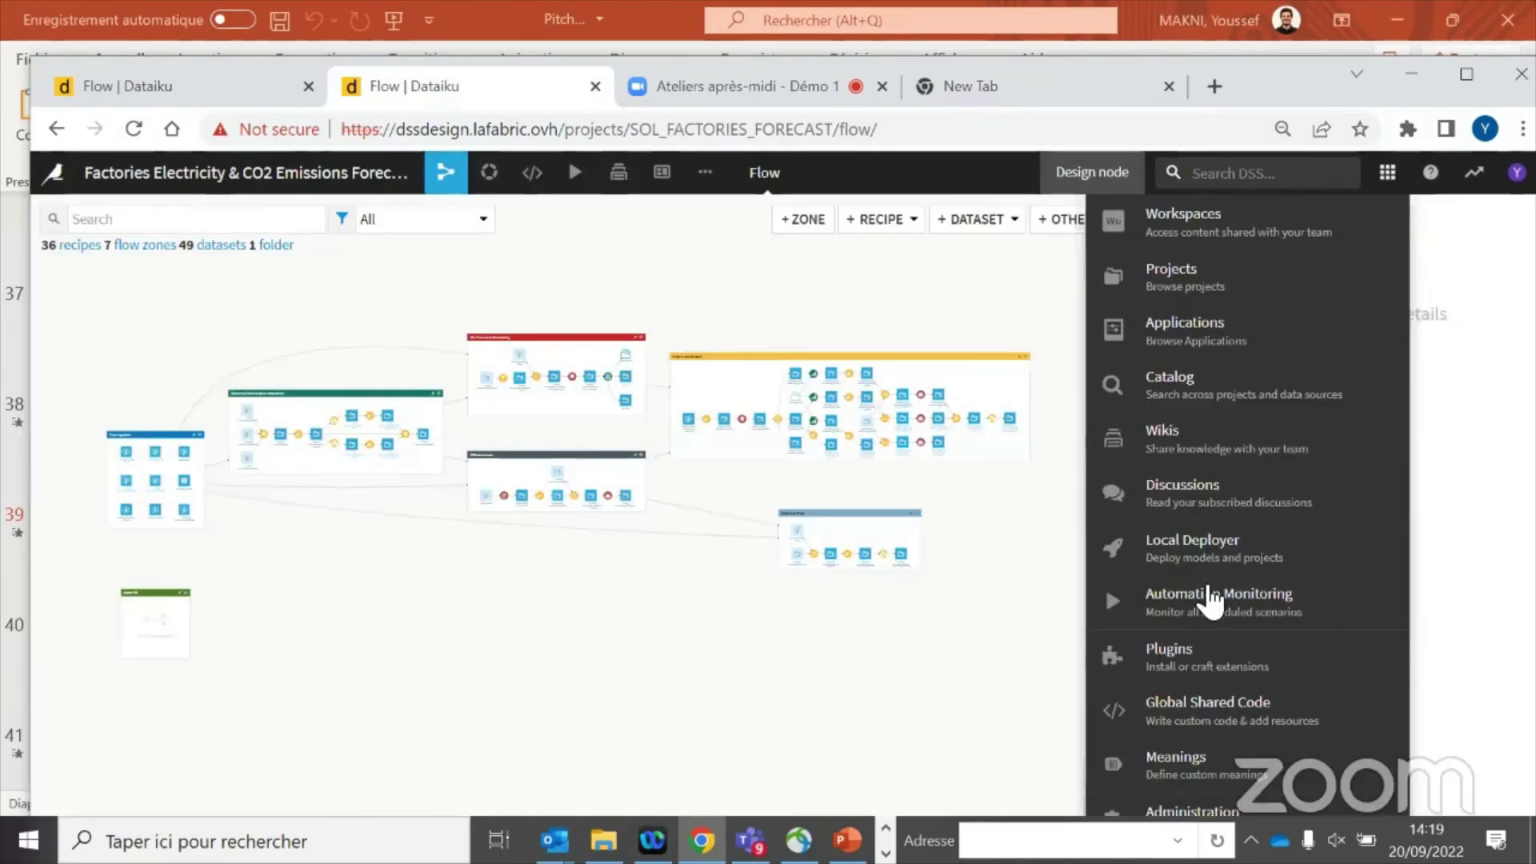
Open the plugin store in a maximised window and expand the complete list of plugin tags.
{"action": "left_click", "coordinate": [1206, 676]}
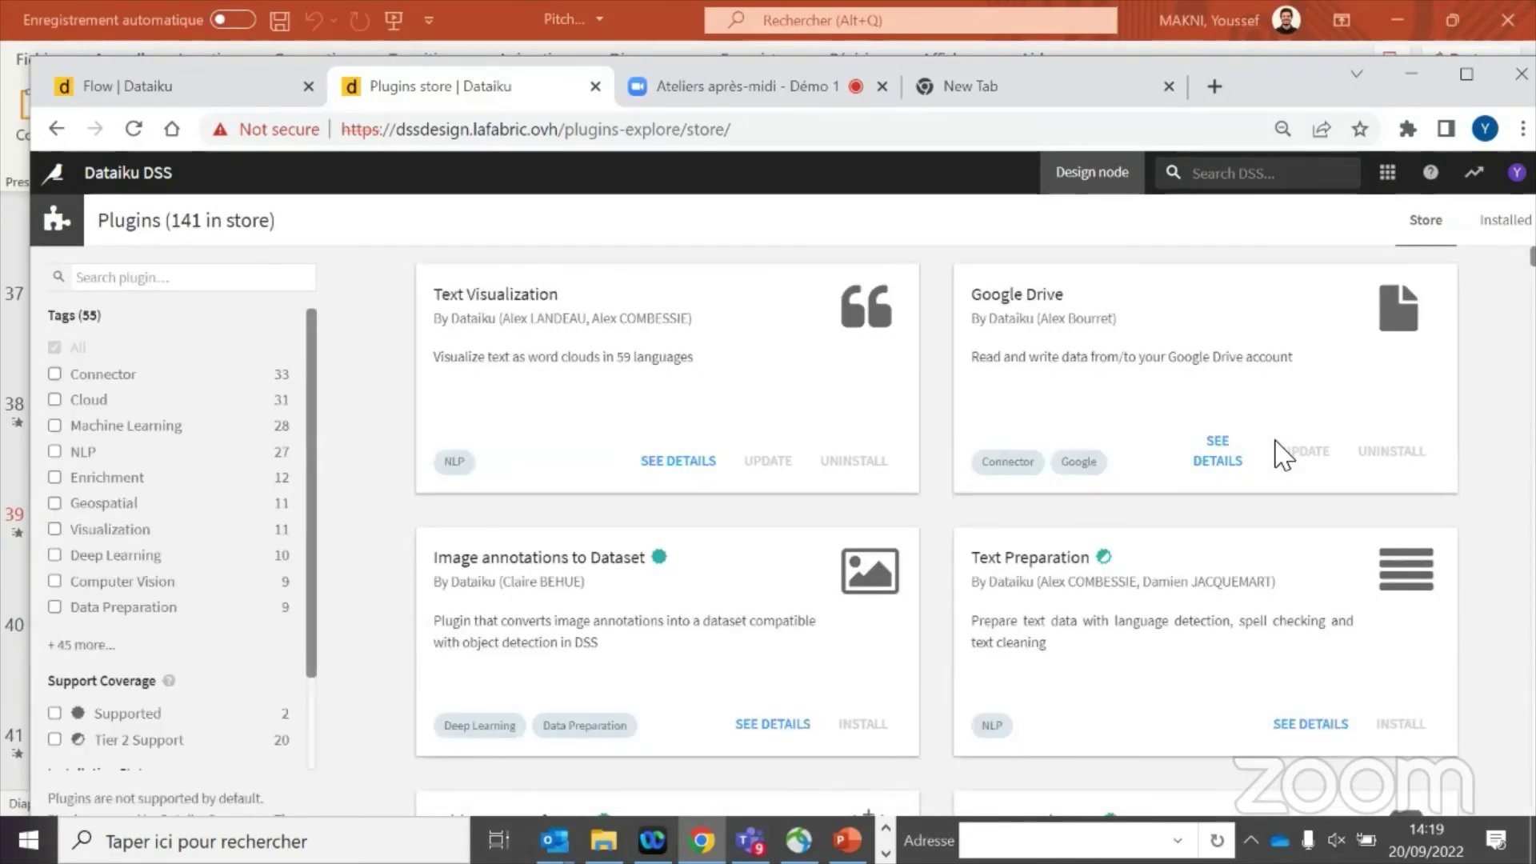
{"action": "left_click", "coordinate": [1467, 74]}
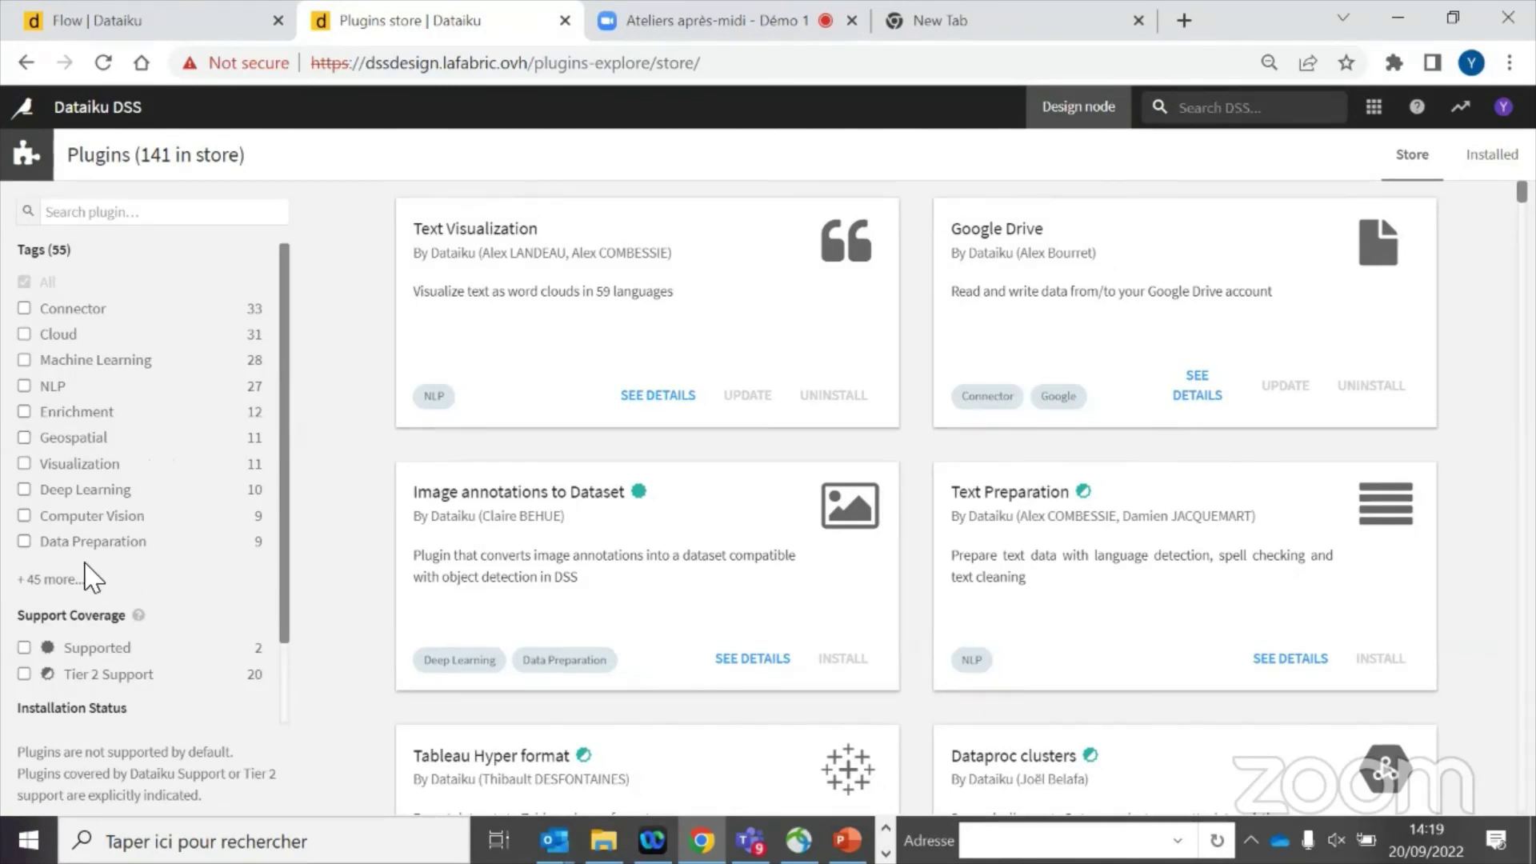
{"action": "left_click", "coordinate": [48, 579]}
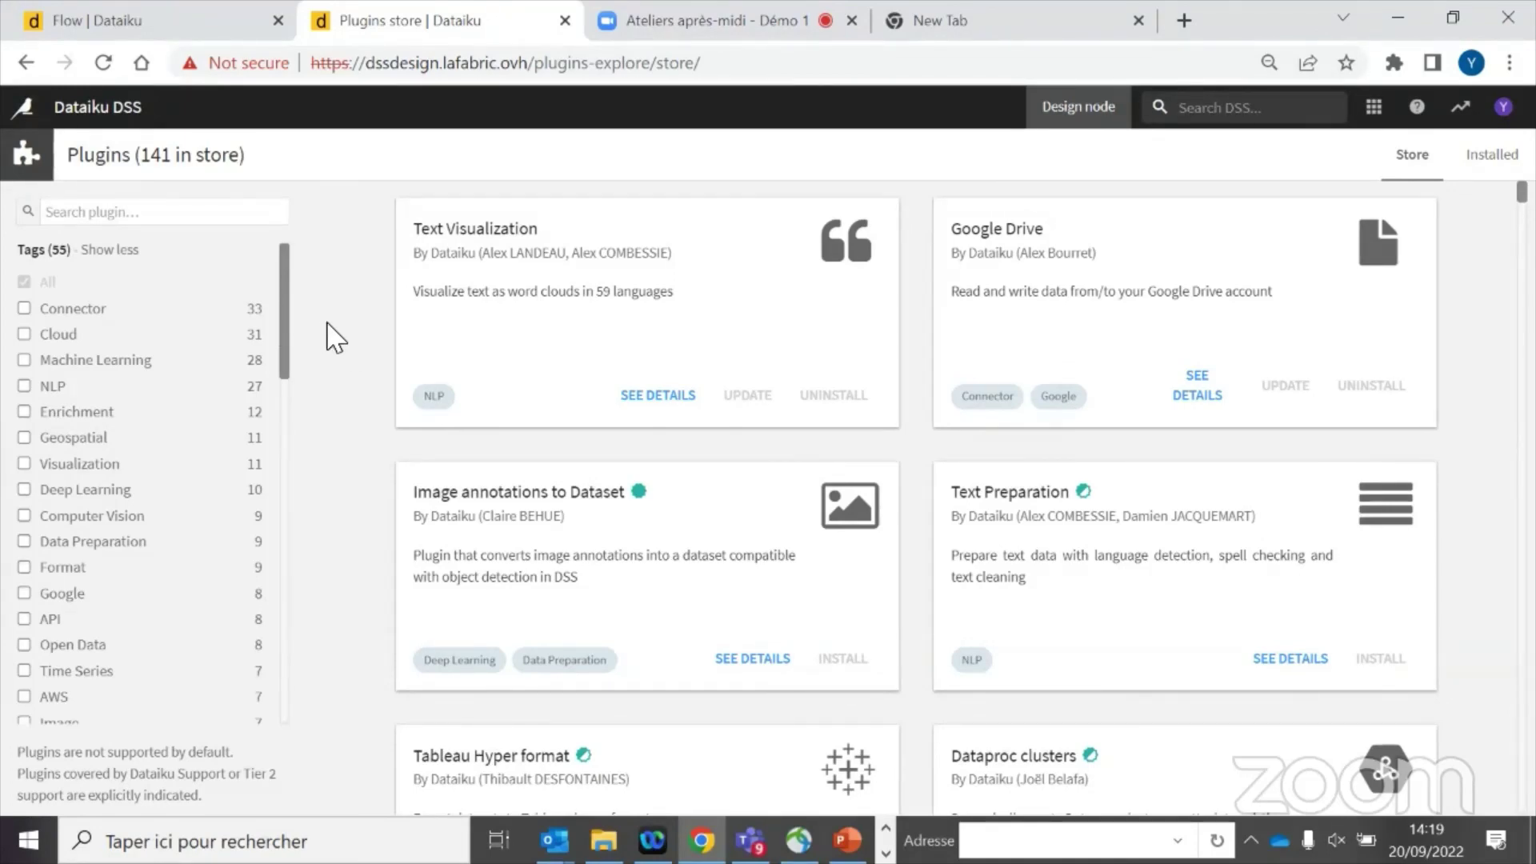
{"action": "mouse_move", "coordinate": [284, 266]}
{"action": "left_mouse_down"}
{"action": "mouse_move", "coordinate": [305, 600]}
{"action": "mouse_move", "coordinate": [267, 267]}
{"action": "left_mouse_up"}
Filter the plugin store by the NLP tag and browse the matching text and speech plugins.
{"action": "left_click", "coordinate": [49, 388]}
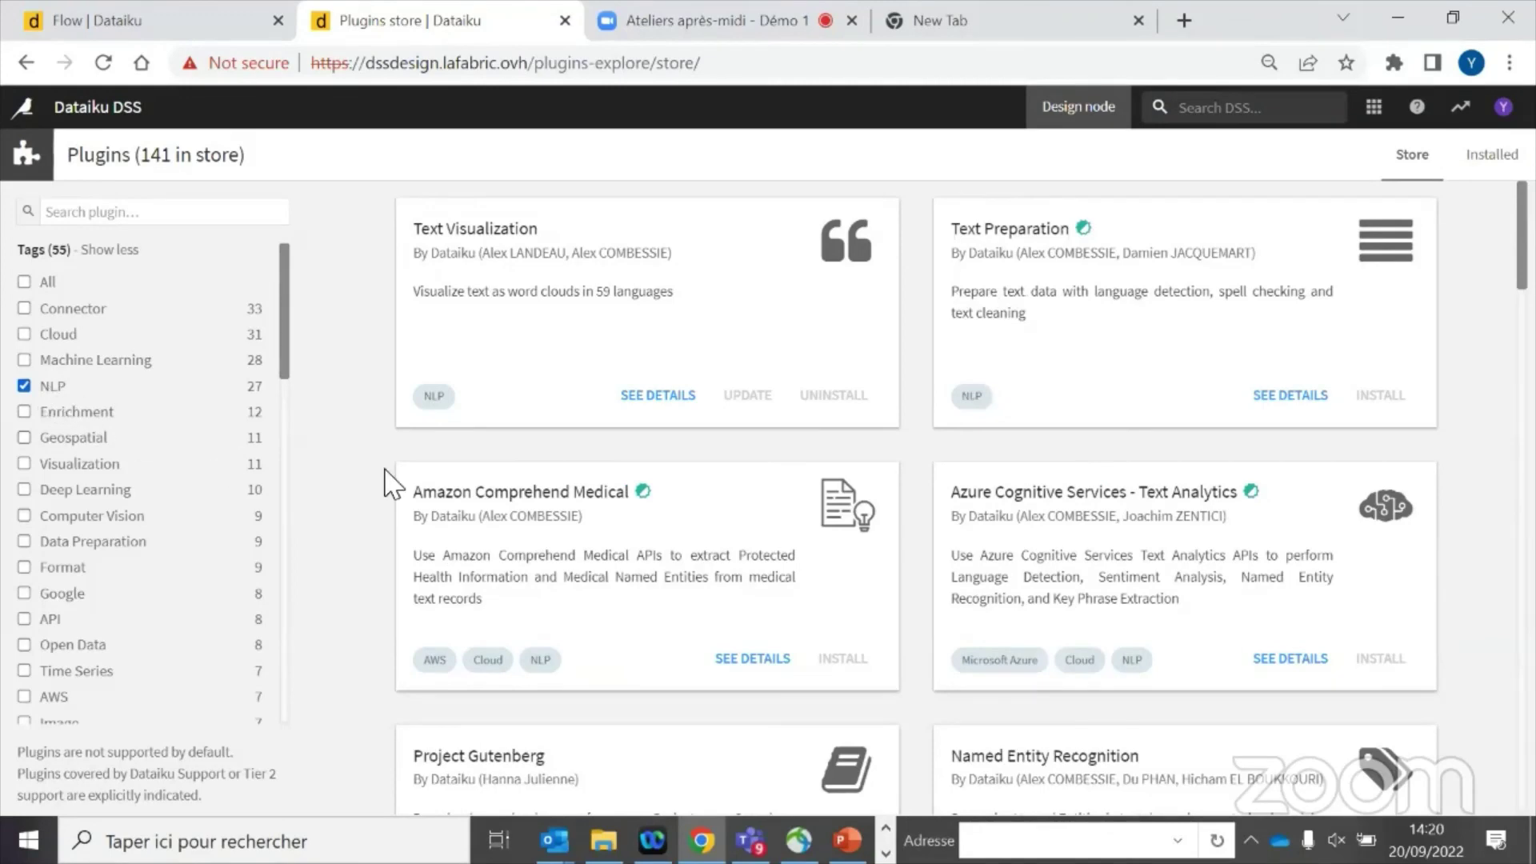
{"action": "scroll", "coordinate": [1105, 428], "scroll_direction": "down", "scroll_amount": 10}
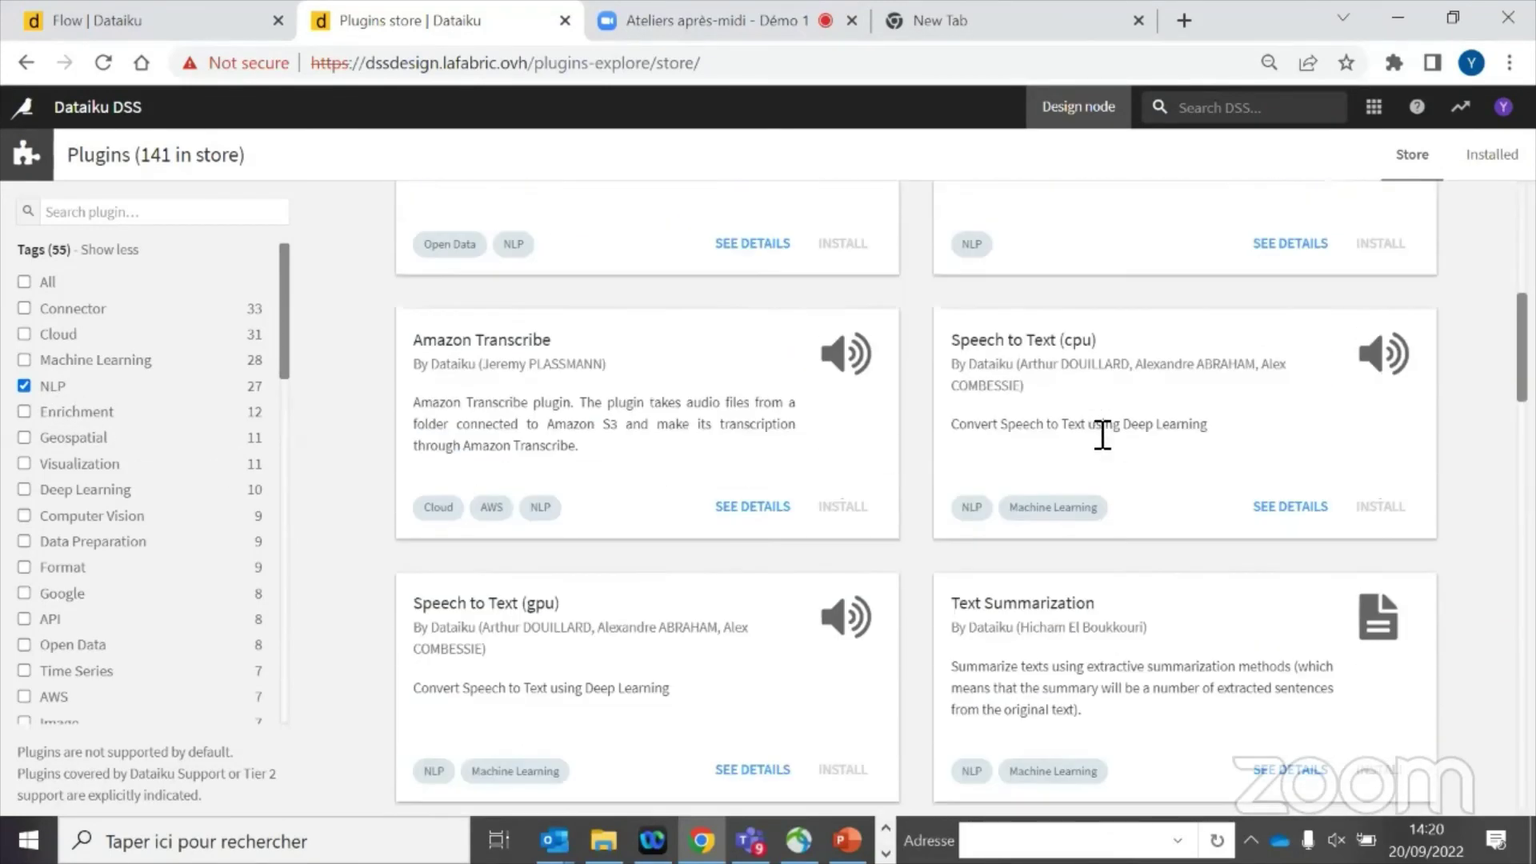
{"action": "scroll", "coordinate": [1067, 438], "scroll_direction": "up", "scroll_amount": 2}
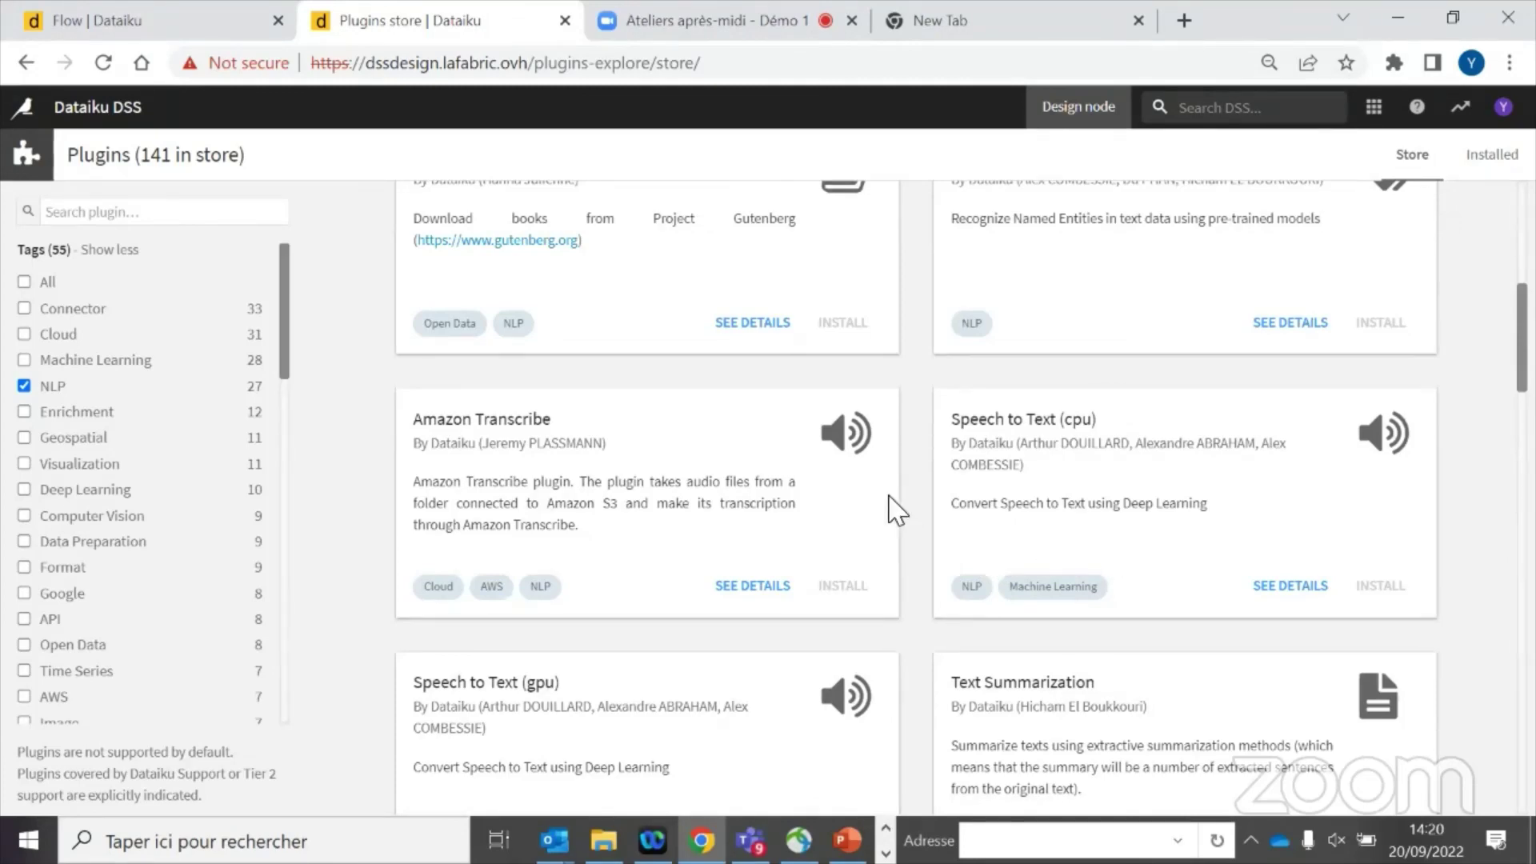
Replace the NLP filter with the search term TIME and the Time Series tag.
{"action": "left_click", "coordinate": [50, 389]}
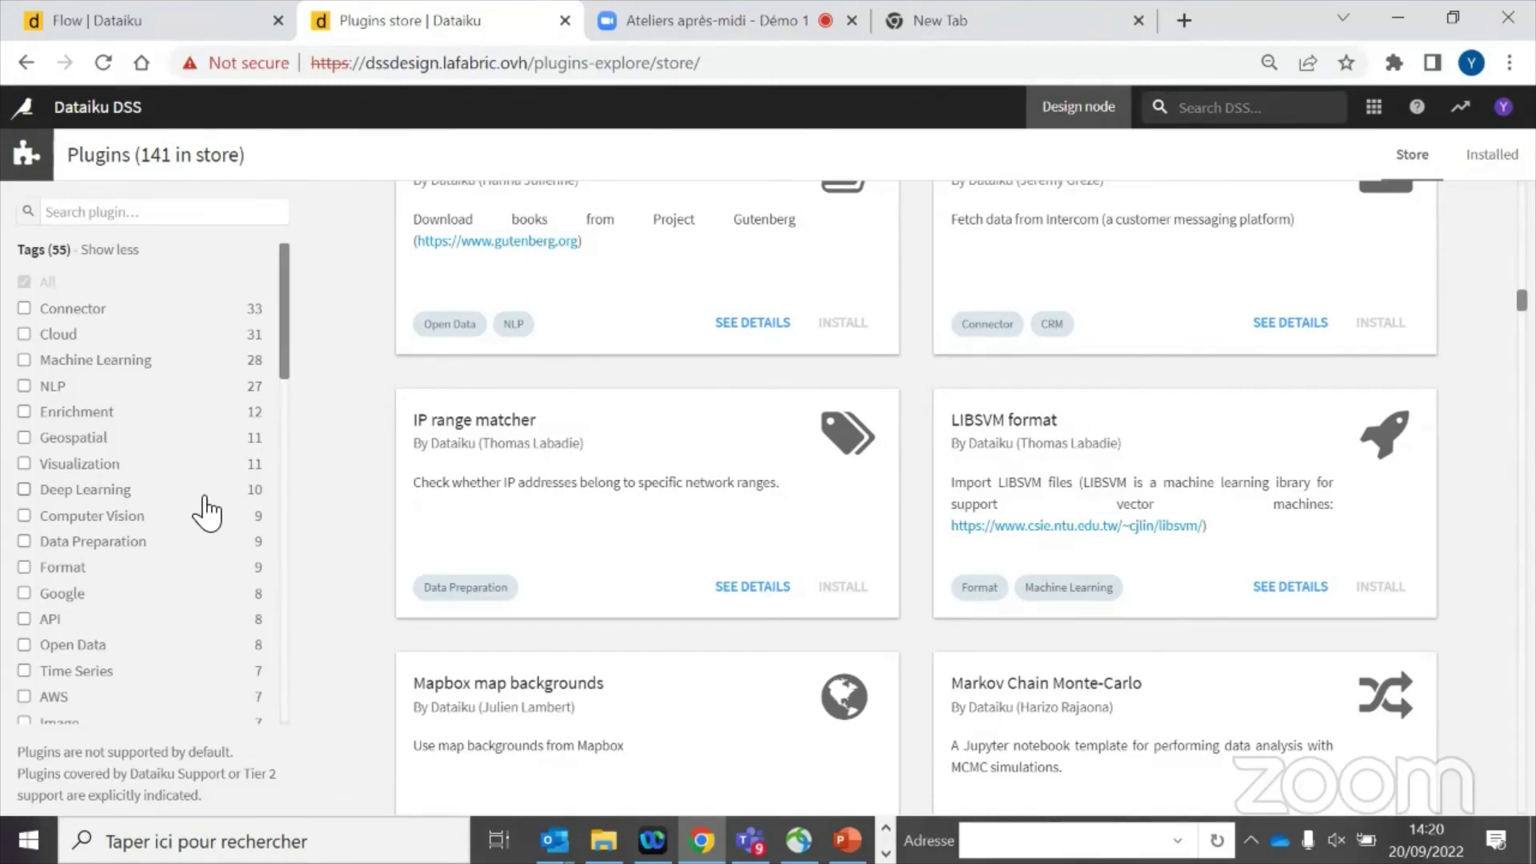
{"action": "left_click", "coordinate": [144, 212]}
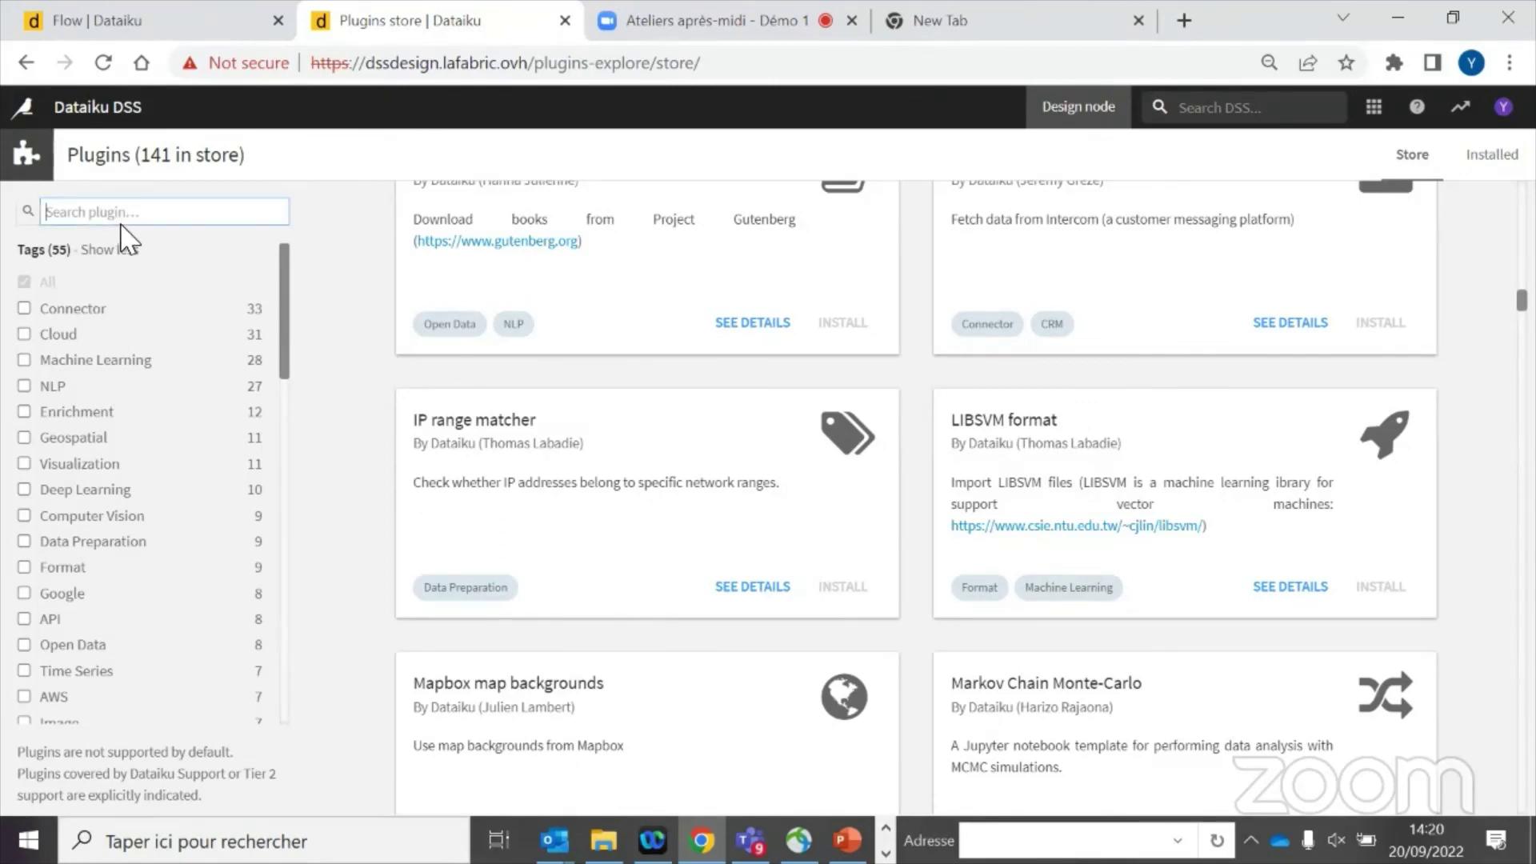
{"action": "type", "text": "TIME"}
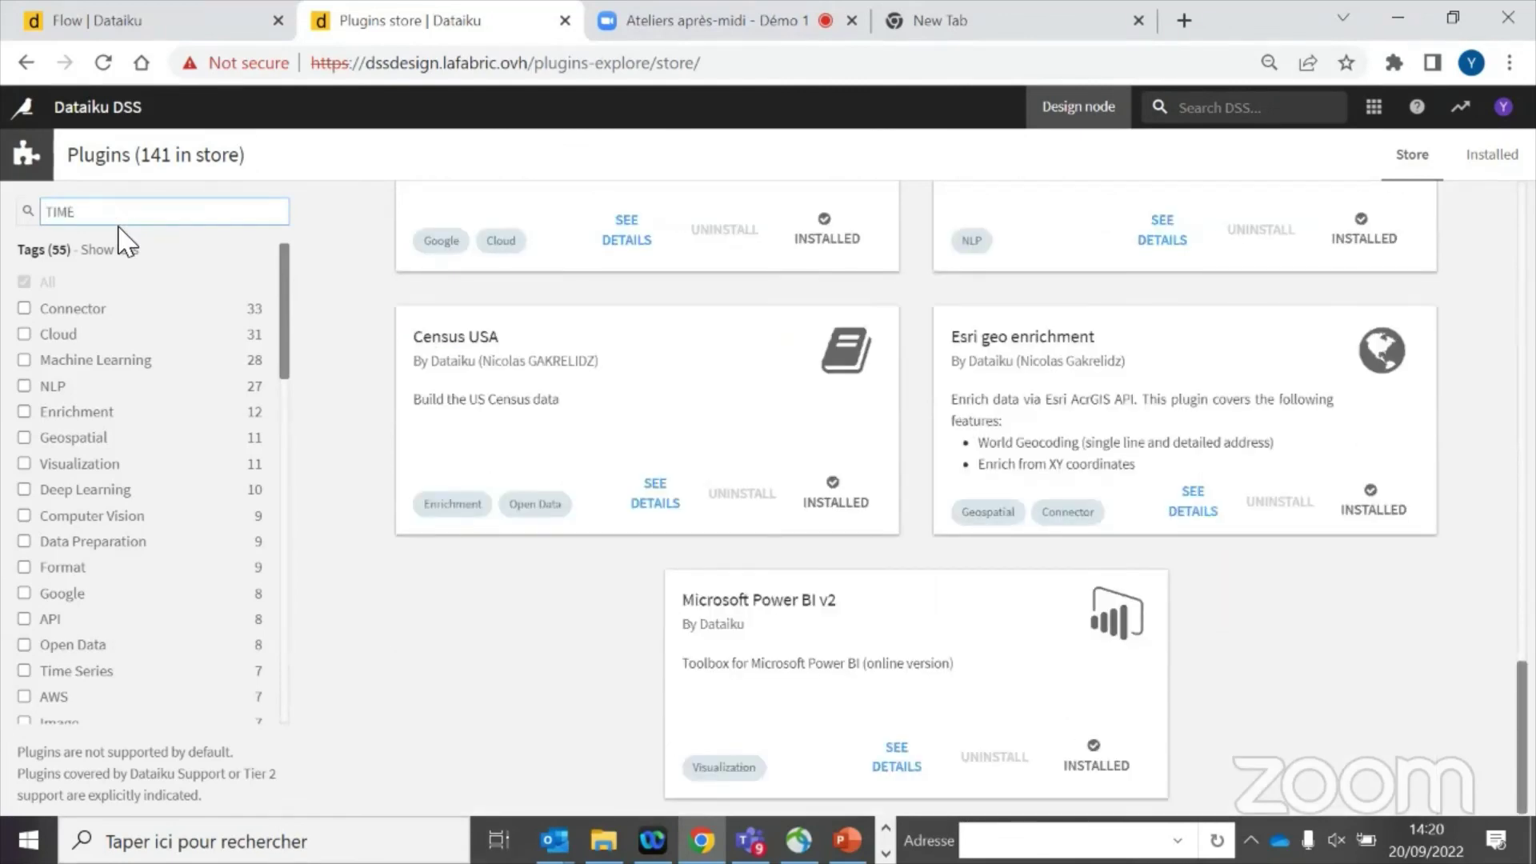
{"action": "scroll", "coordinate": [240, 490], "scroll_direction": "down", "scroll_amount": 3}
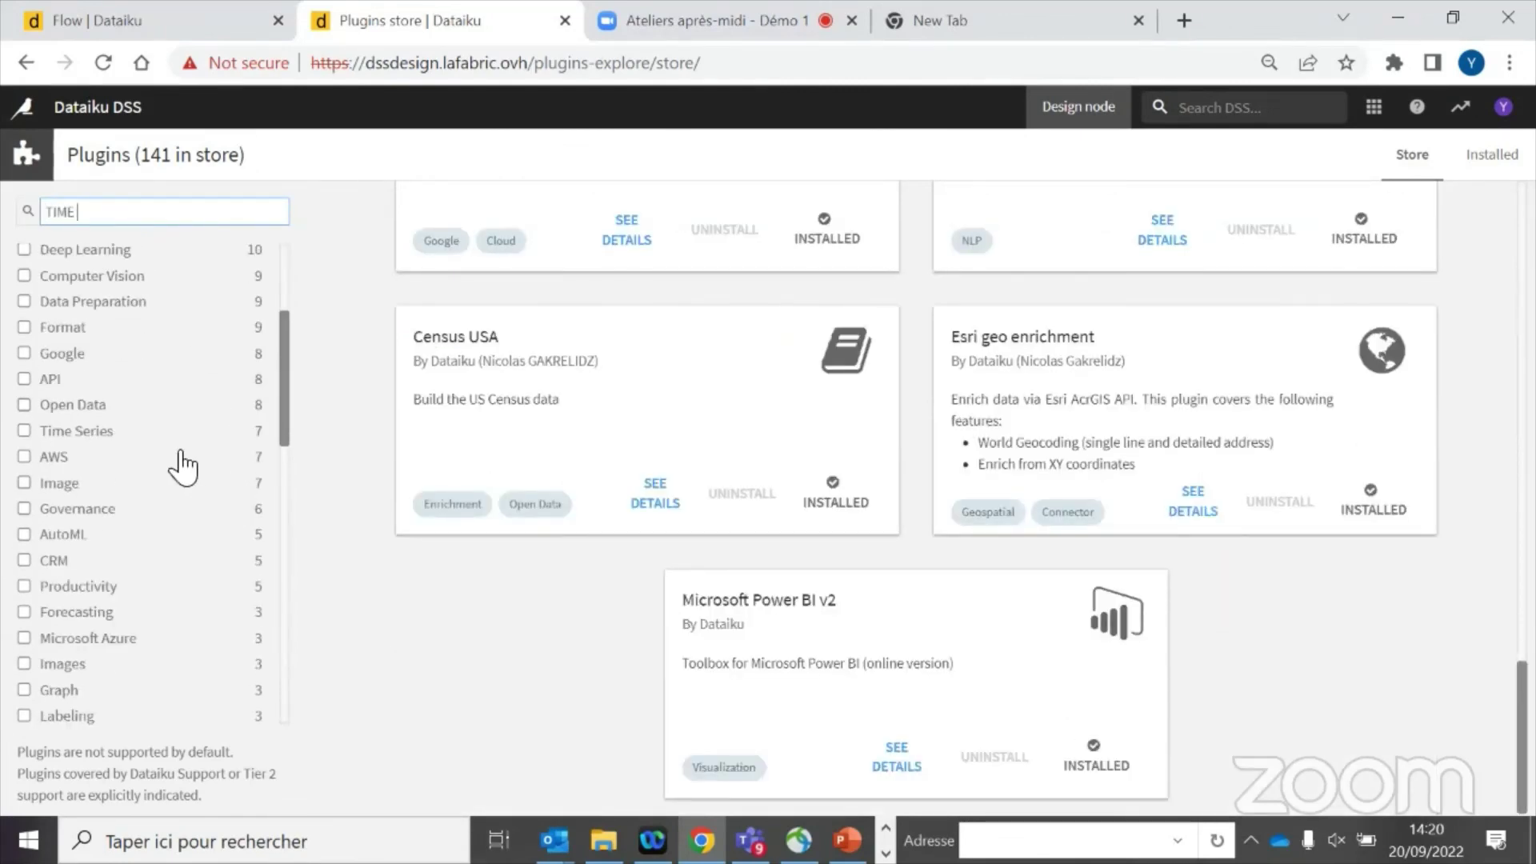
{"action": "left_click", "coordinate": [128, 434]}
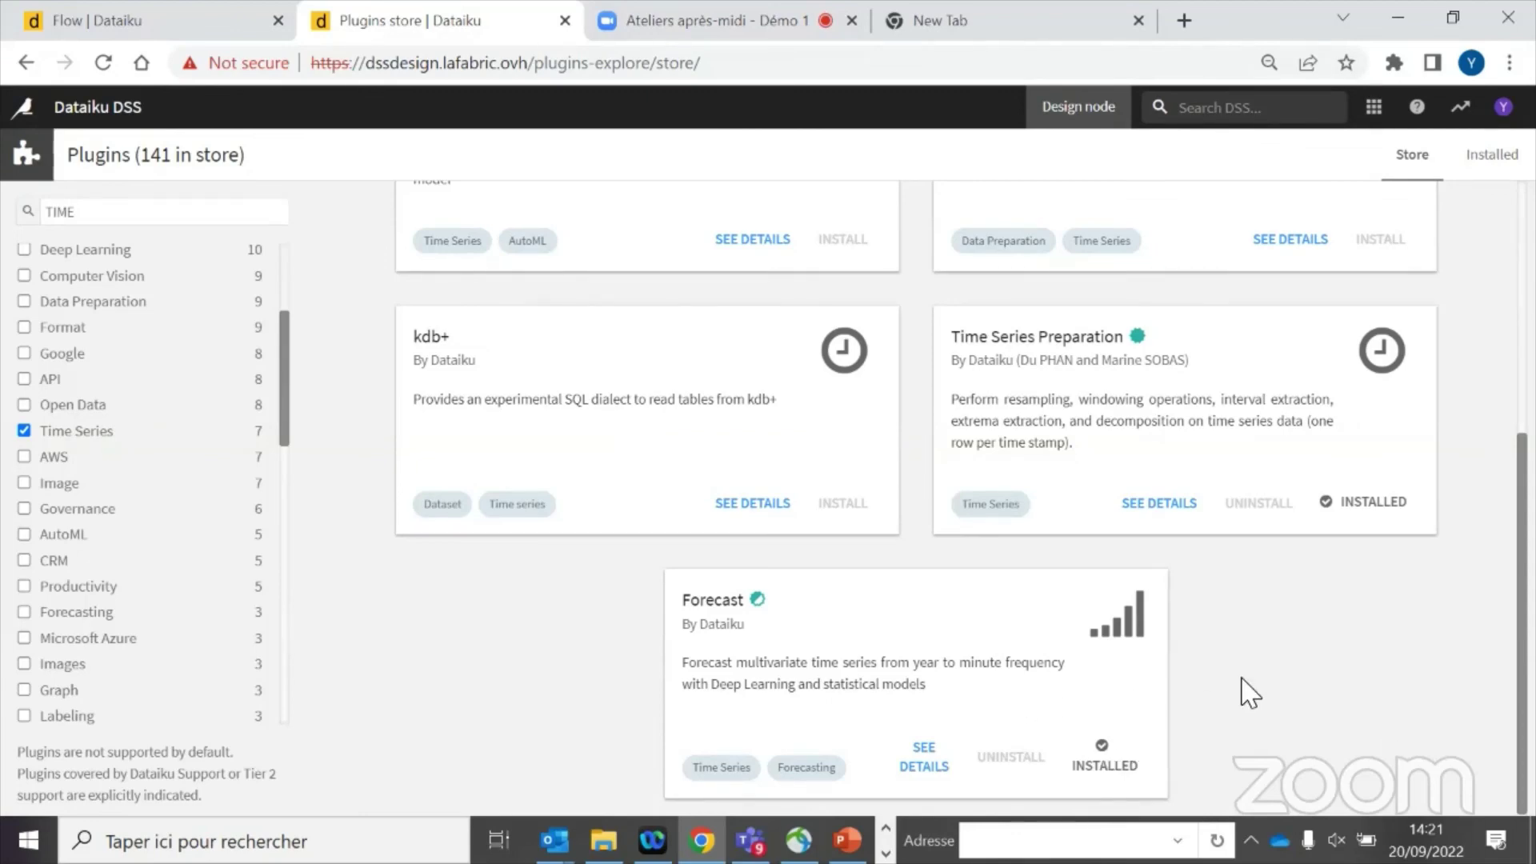
Review the filtered time series plugins, focusing on the Time Series Preparation plugin's name.
{"action": "scroll", "coordinate": [917, 496], "scroll_direction": "up", "scroll_amount": 5}
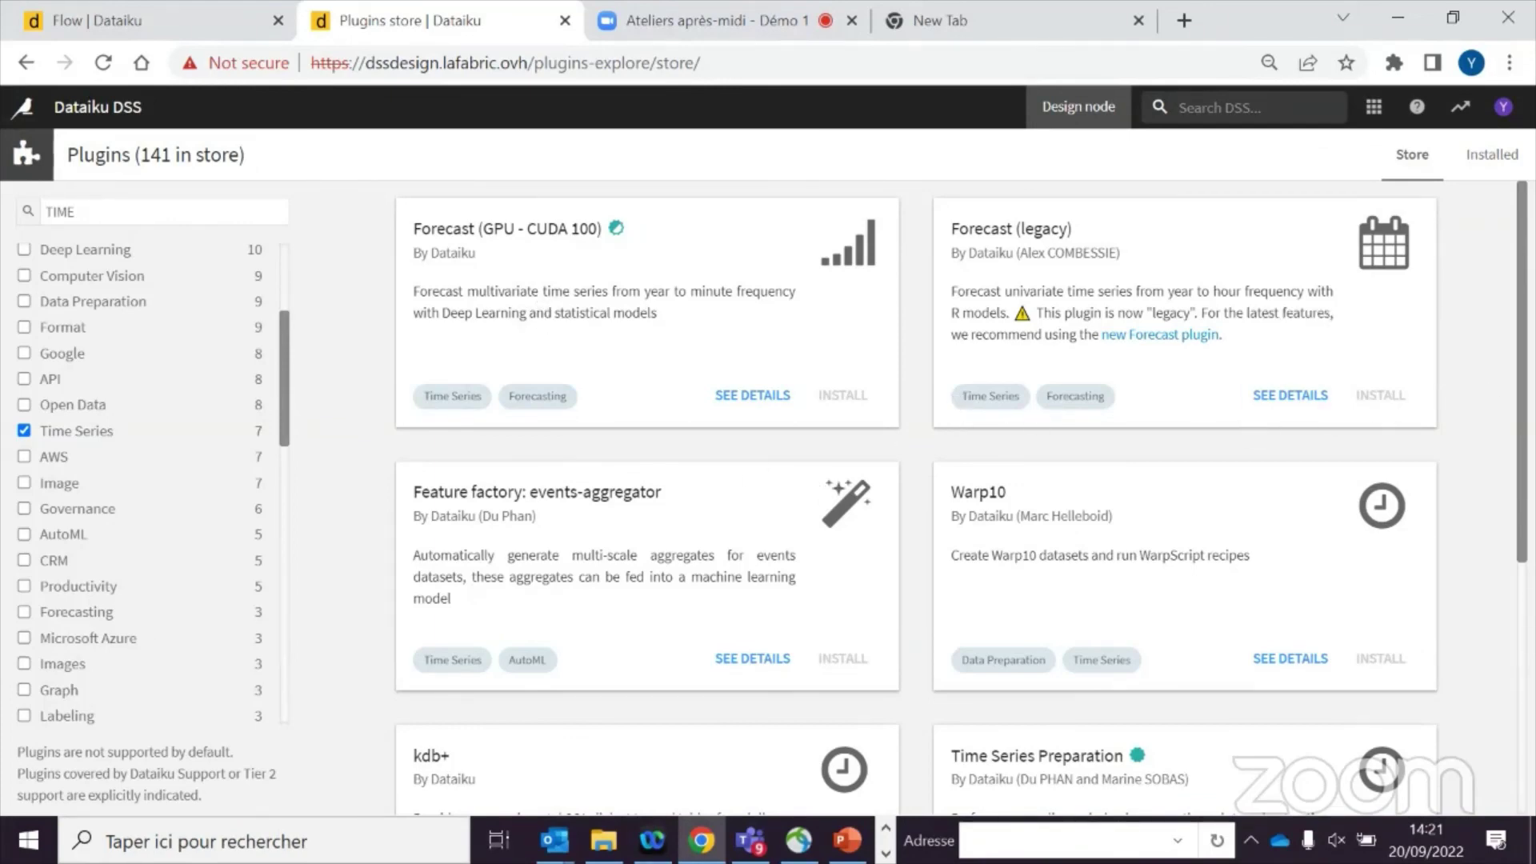
{"action": "scroll", "coordinate": [1442, 608], "scroll_direction": "down", "scroll_amount": 5}
{"action": "scroll", "coordinate": [1436, 628], "scroll_direction": "down", "scroll_amount": 1}
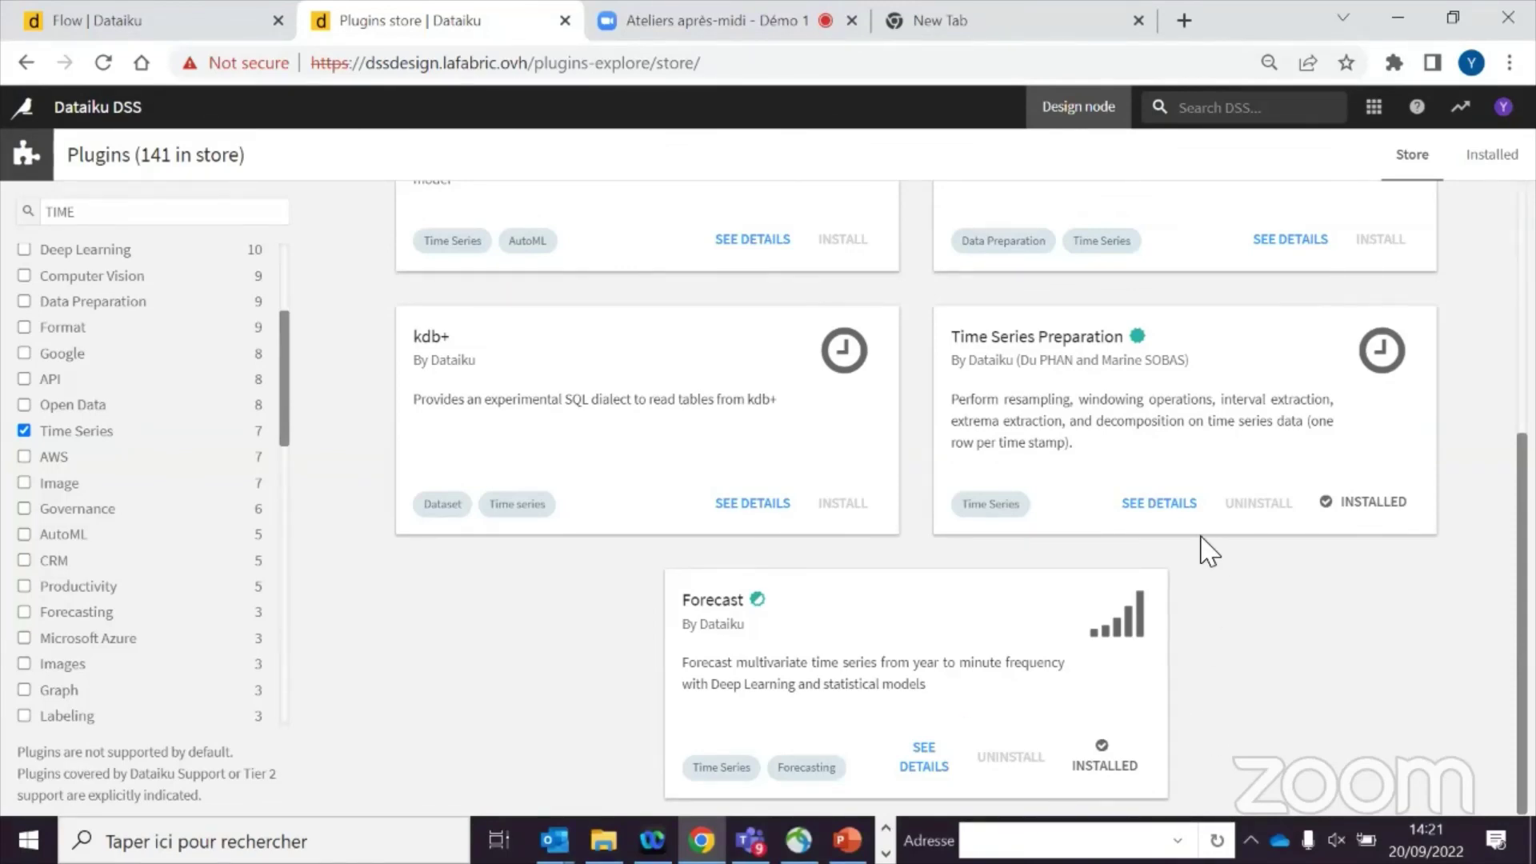
{"action": "left_click_drag", "start_coordinate": [1127, 344], "coordinate": [944, 353]}
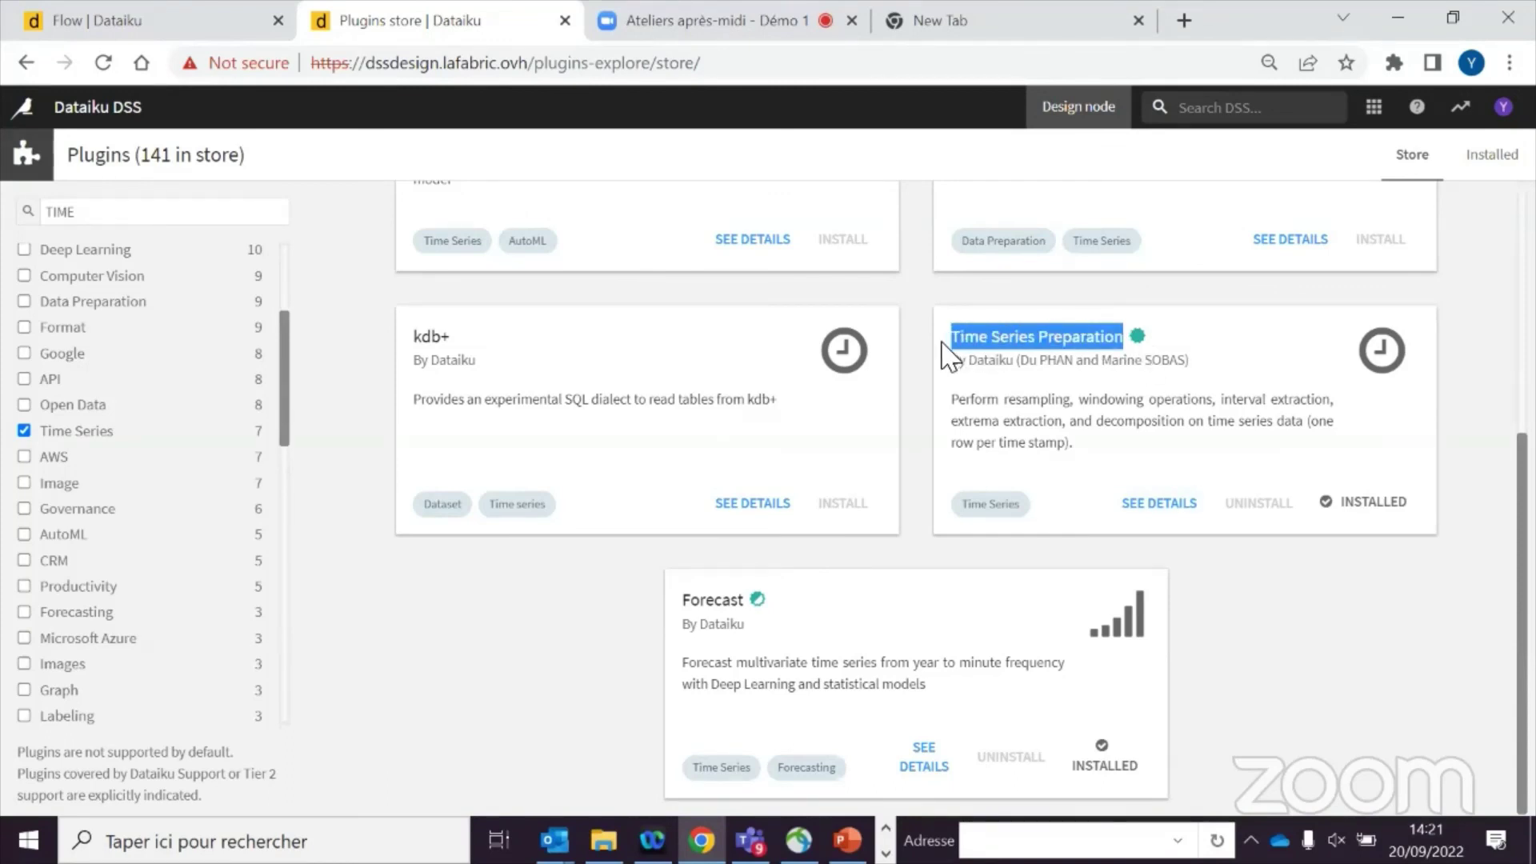
{"action": "right_click", "coordinate": [947, 368]}
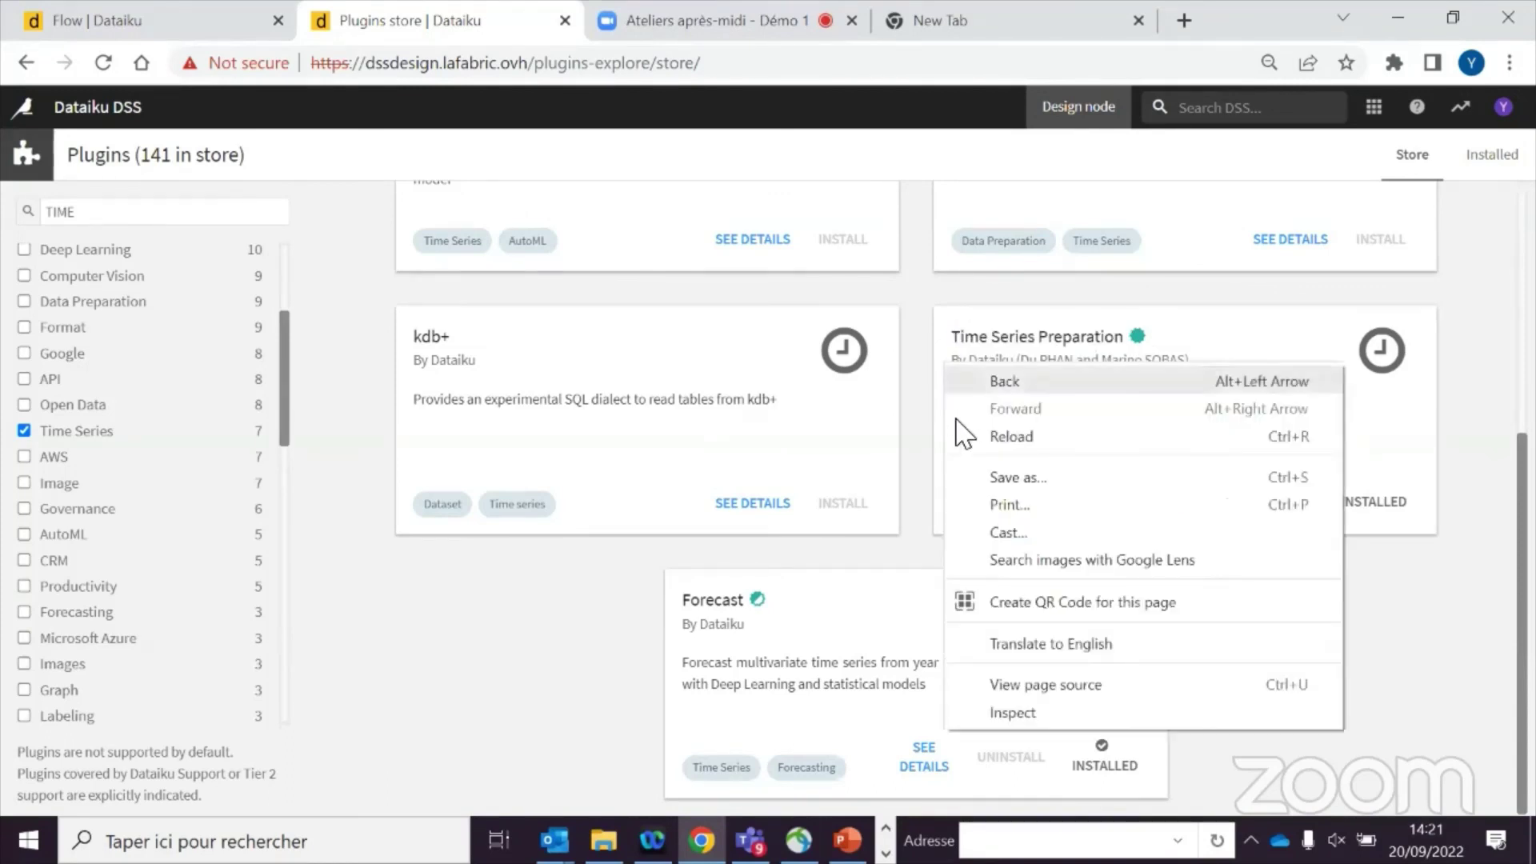
{"action": "left_click", "coordinate": [1251, 336]}
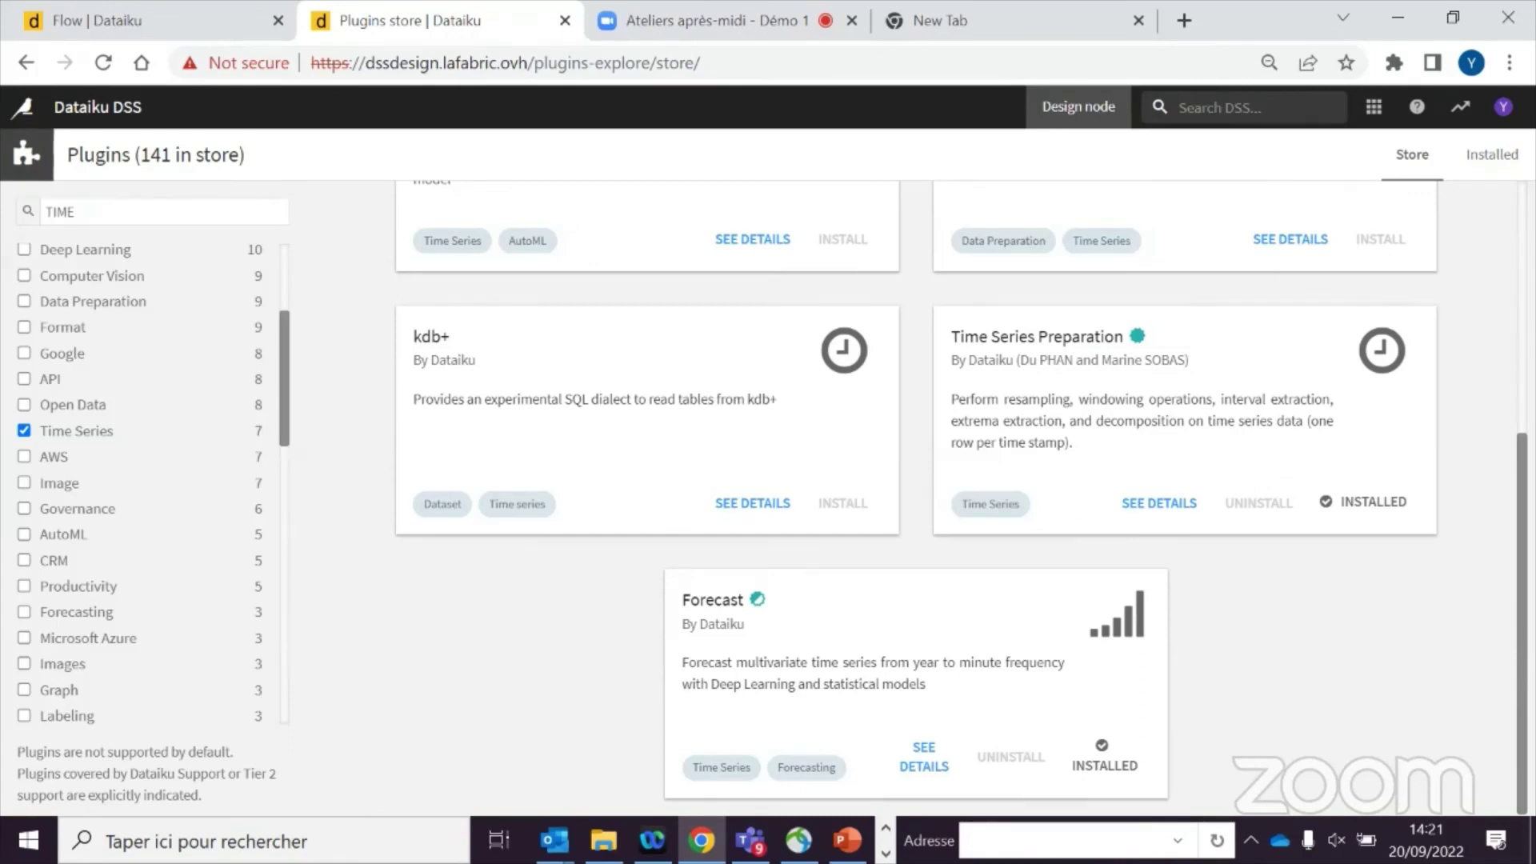
{"action": "scroll", "coordinate": [1473, 288], "scroll_direction": "up", "scroll_amount": 5}
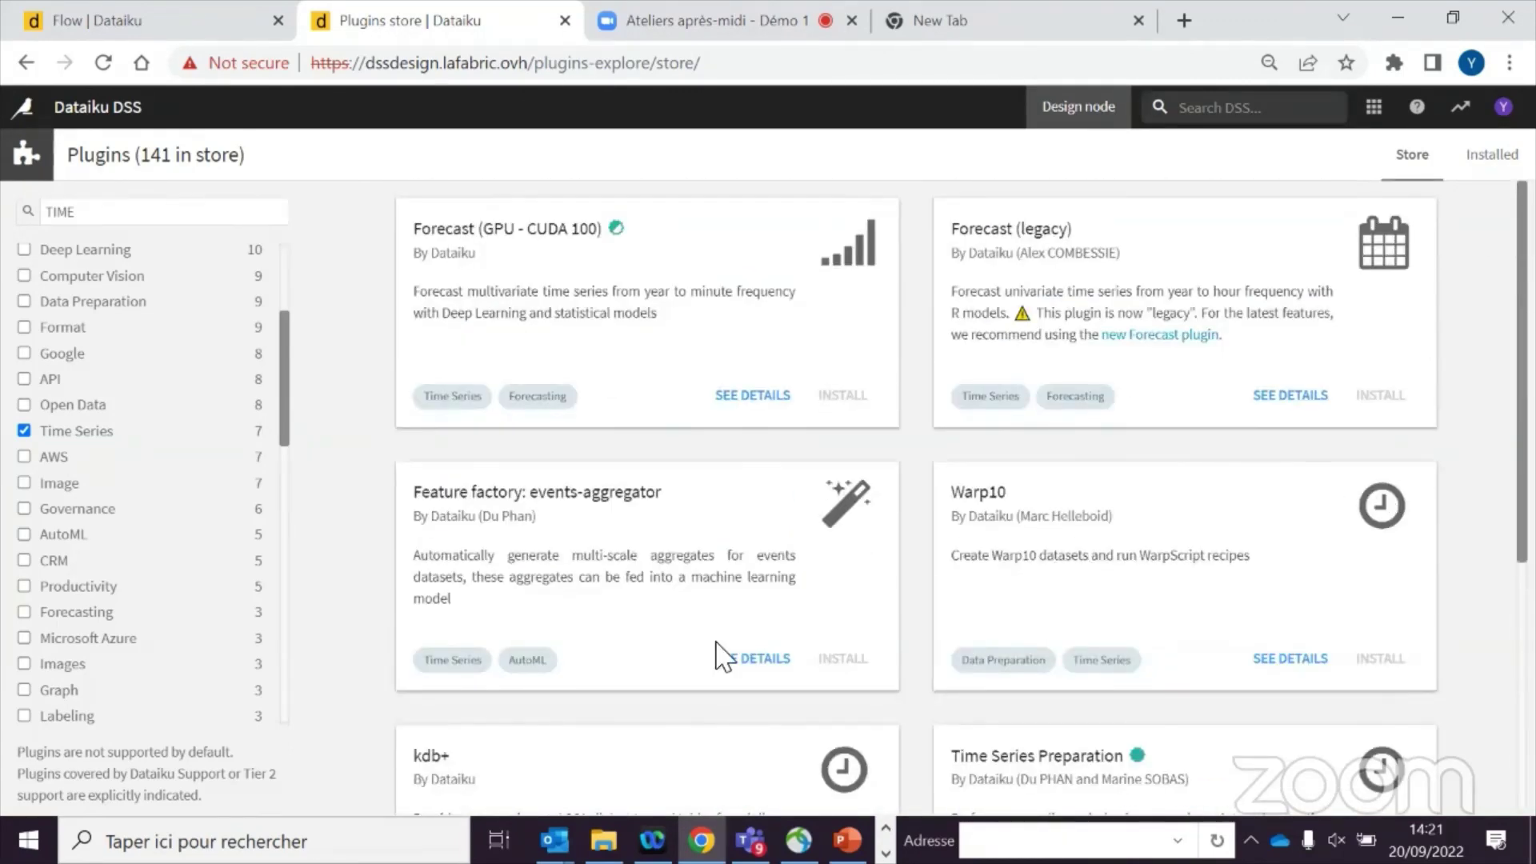
Remove the Time Series tag filter and examine the remaining tags, support coverage and installation status options.
{"action": "left_click", "coordinate": [24, 431]}
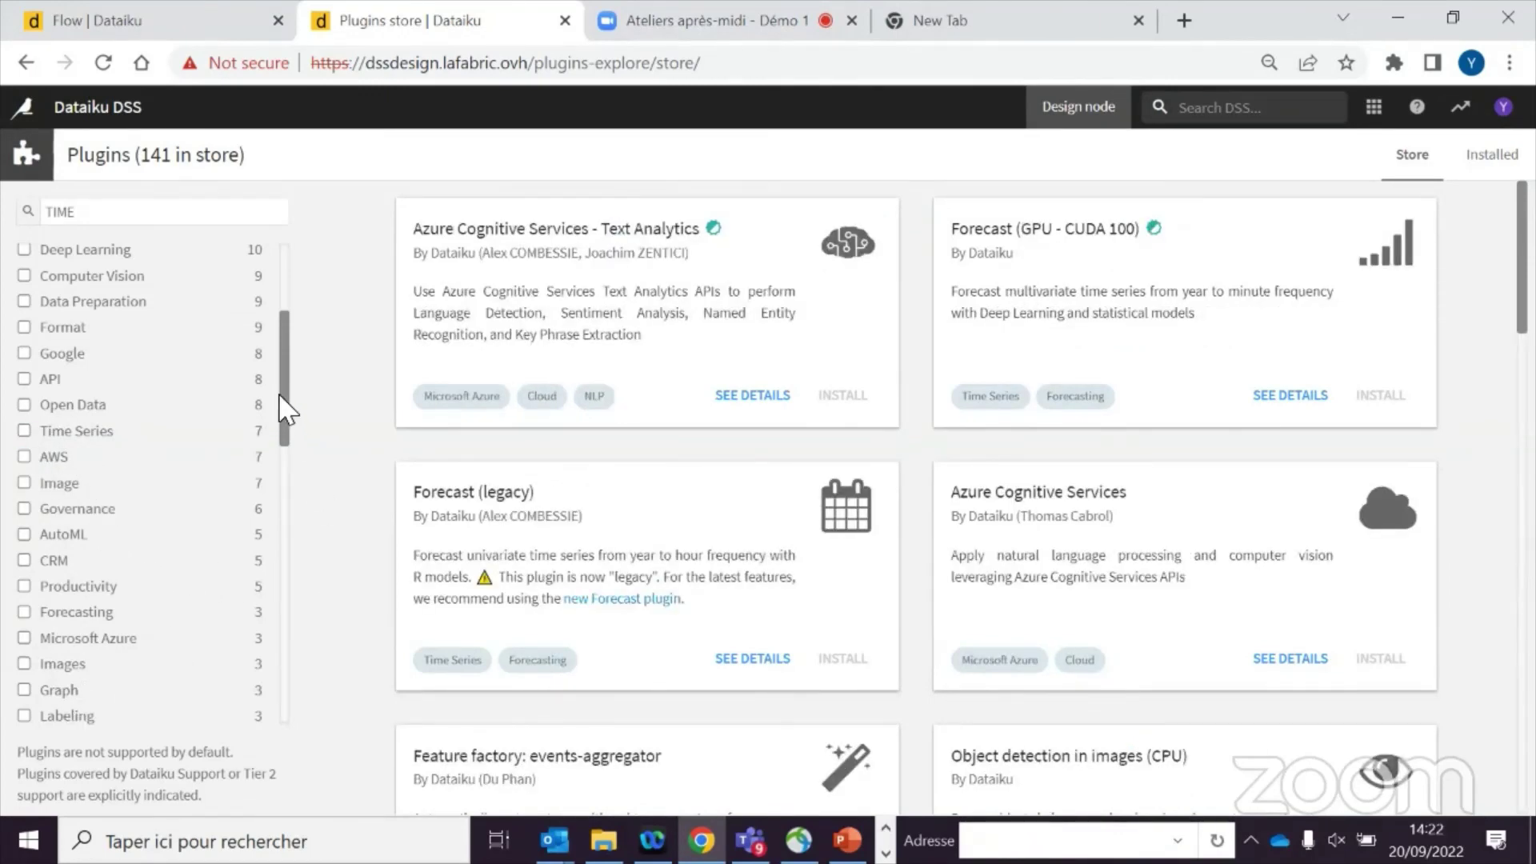
{"action": "left_click_drag", "start_coordinate": [281, 397], "coordinate": [244, 486]}
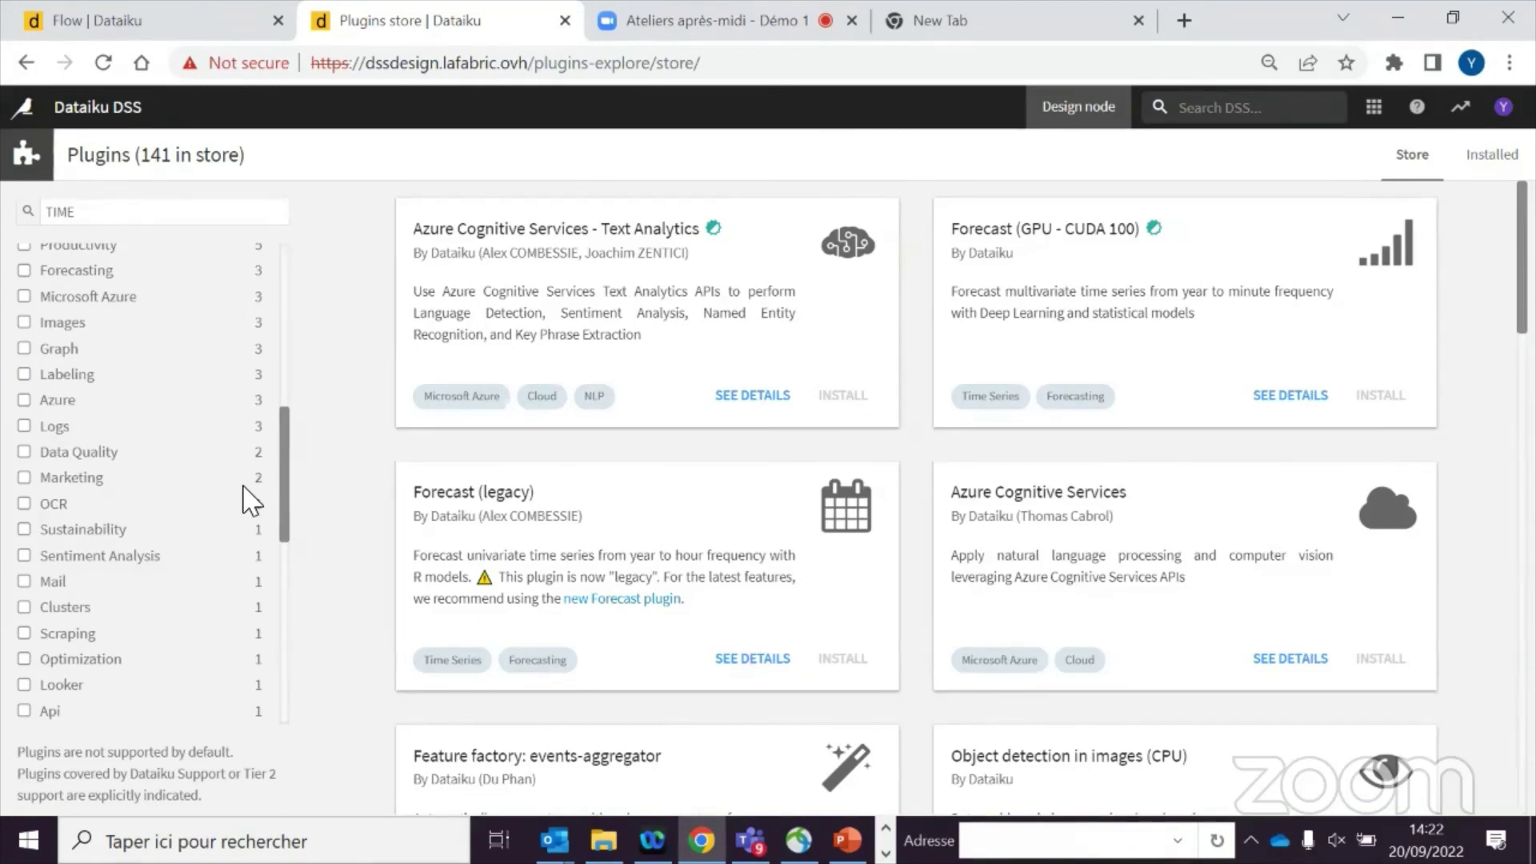
{"action": "scroll", "coordinate": [253, 502], "scroll_direction": "down", "scroll_amount": 5}
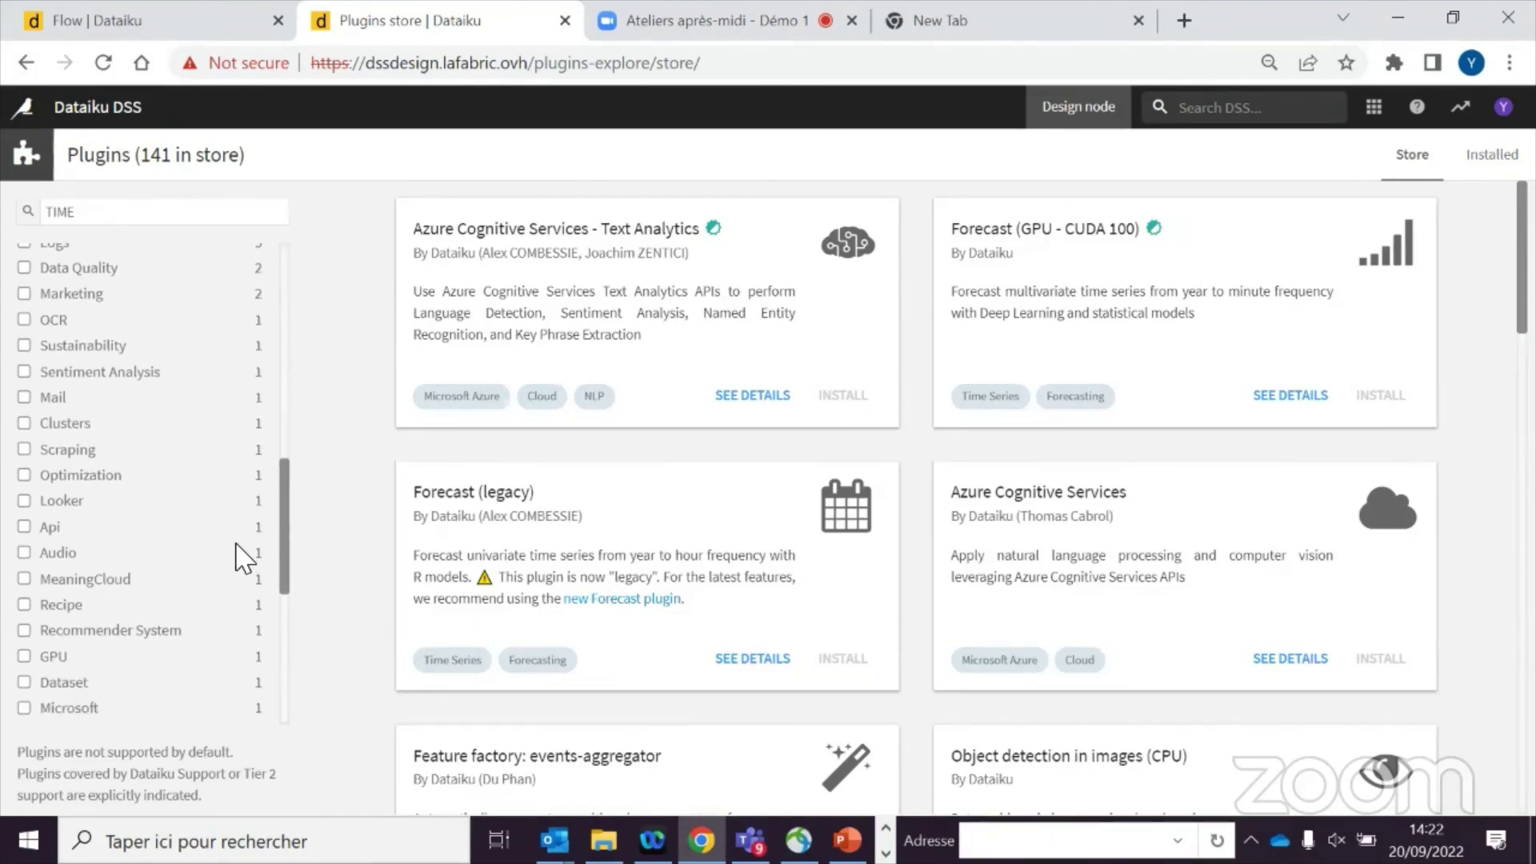
{"action": "scroll", "coordinate": [244, 558], "scroll_direction": "down", "scroll_amount": 5}
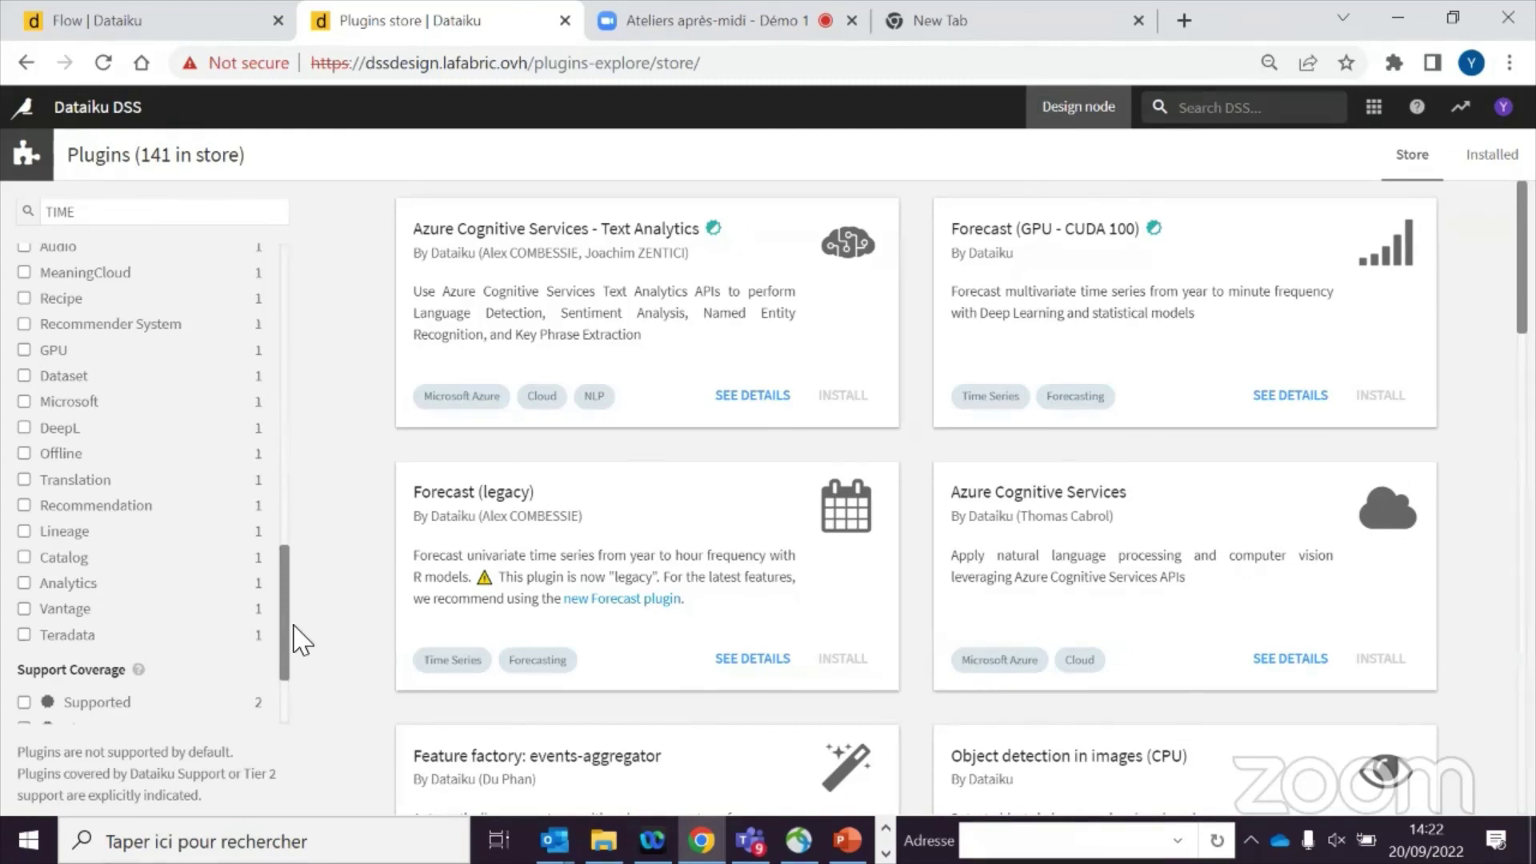
{"action": "scroll", "coordinate": [284, 665], "scroll_direction": "down", "scroll_amount": 2}
{"action": "scroll", "coordinate": [284, 672], "scroll_direction": "up", "scroll_amount": 1}
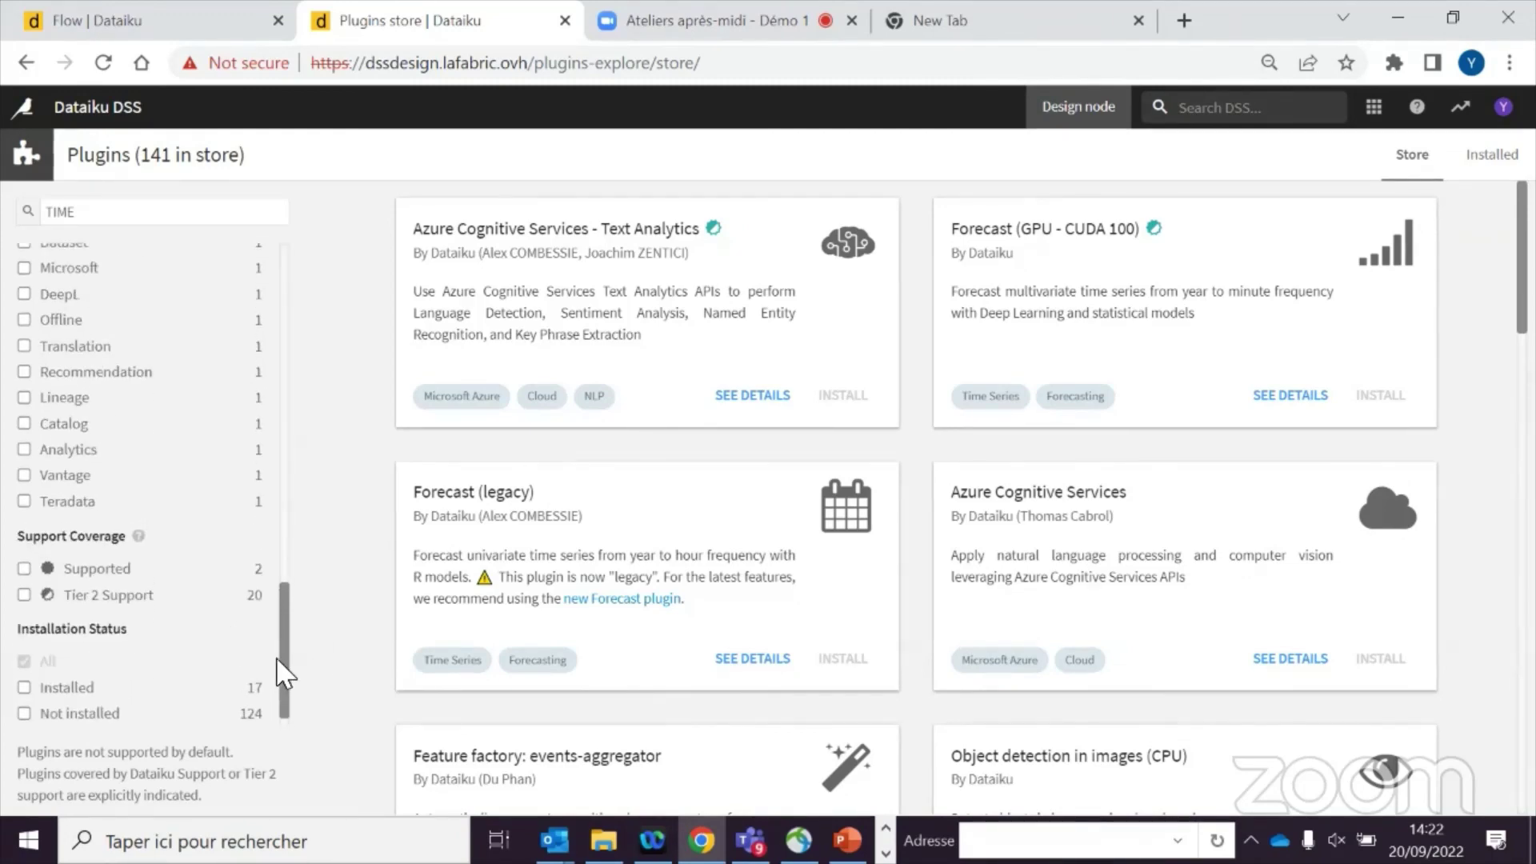
{"action": "scroll", "coordinate": [280, 656], "scroll_direction": "up", "scroll_amount": 1}
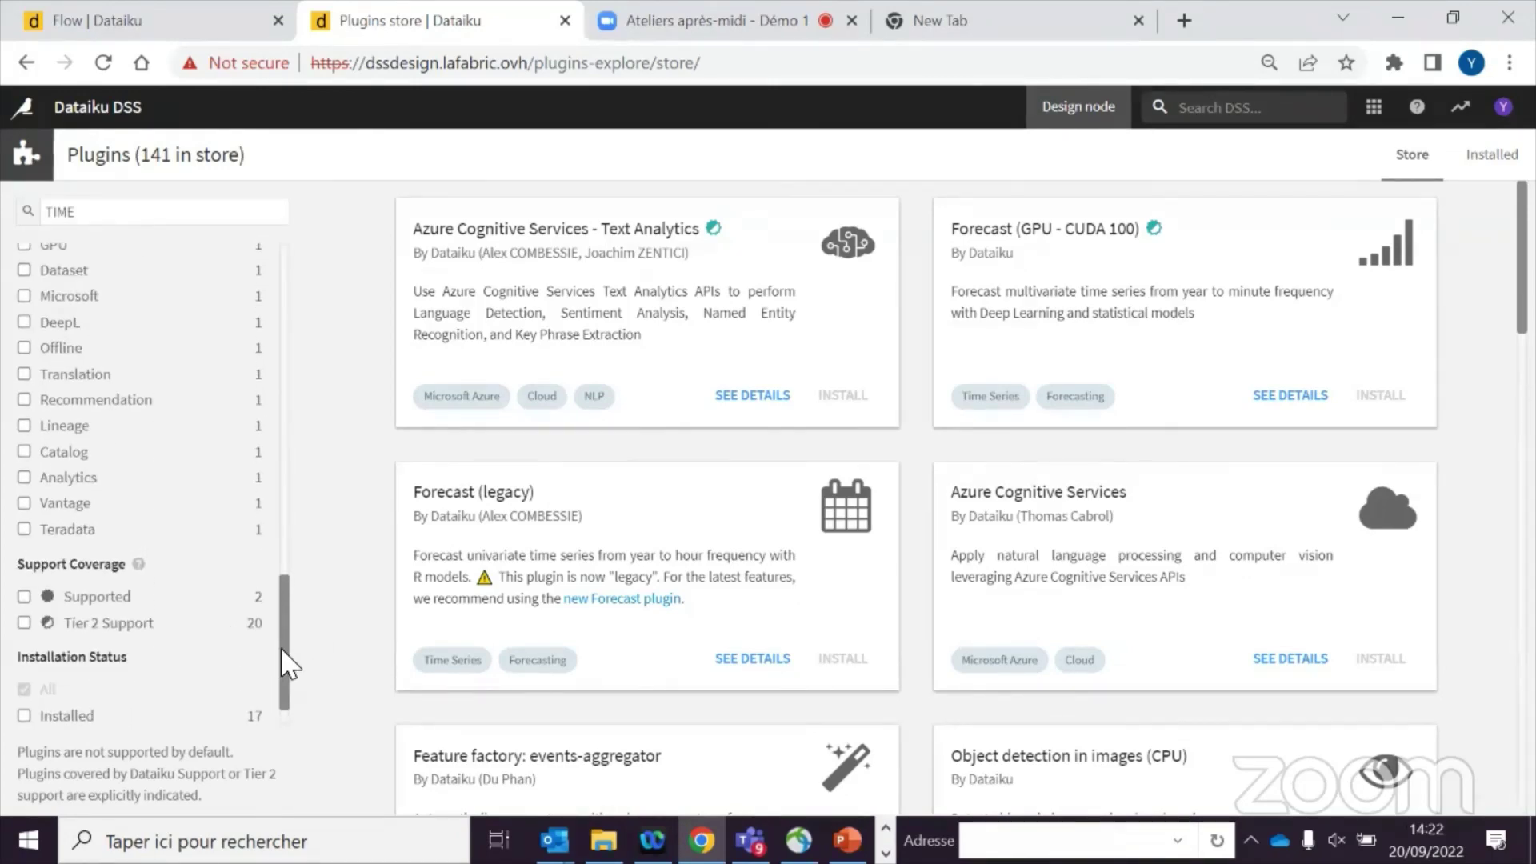
{"action": "left_click_drag", "start_coordinate": [284, 664], "coordinate": [336, 319]}
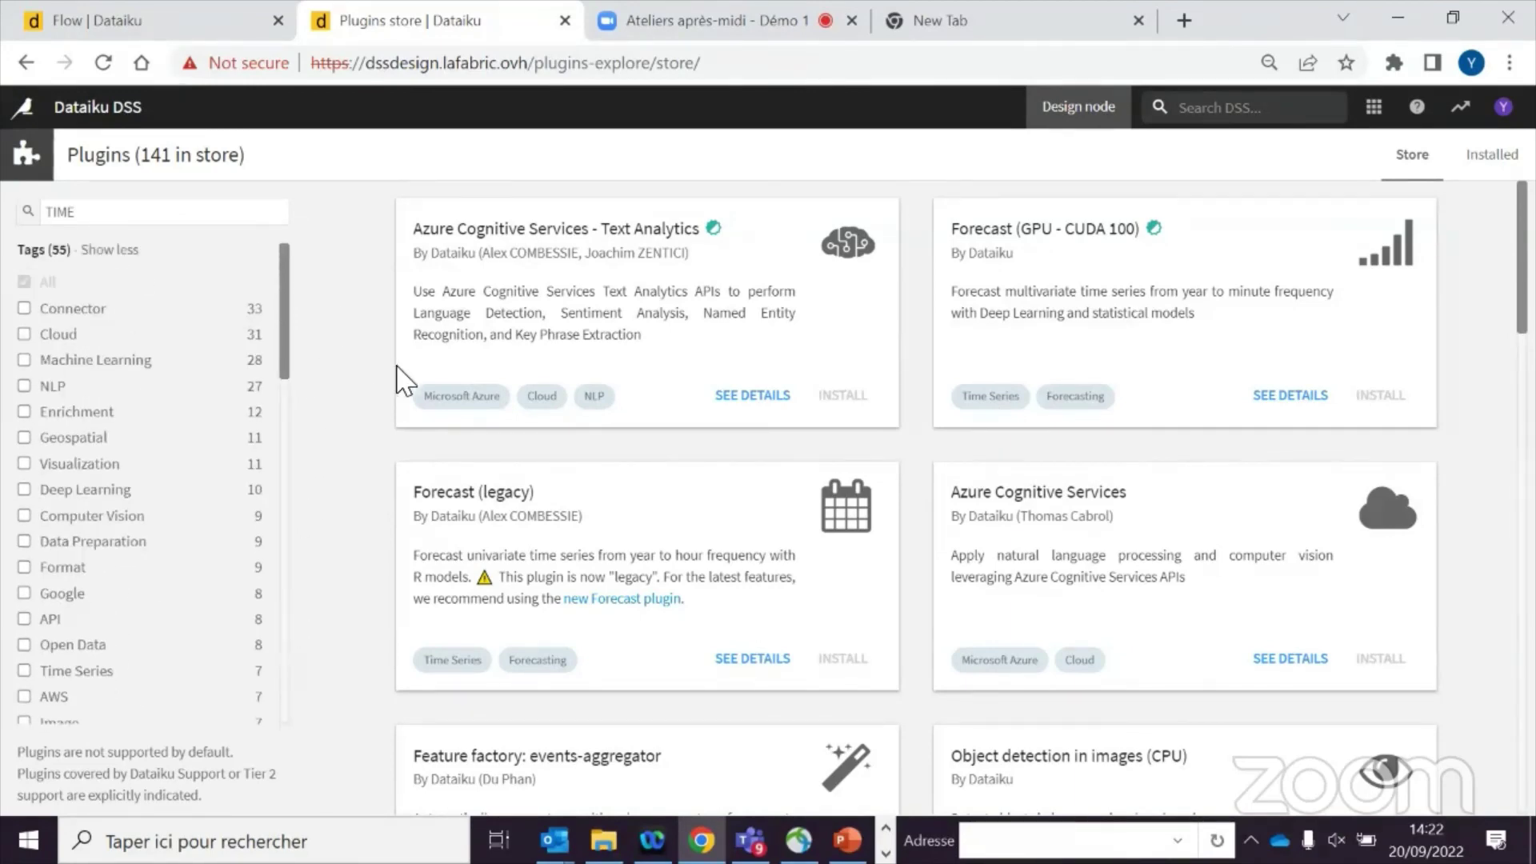
Switch to the AML Alert Triage project's flow and examine its data preparation and triage zones.
{"action": "left_click", "coordinate": [152, 17]}
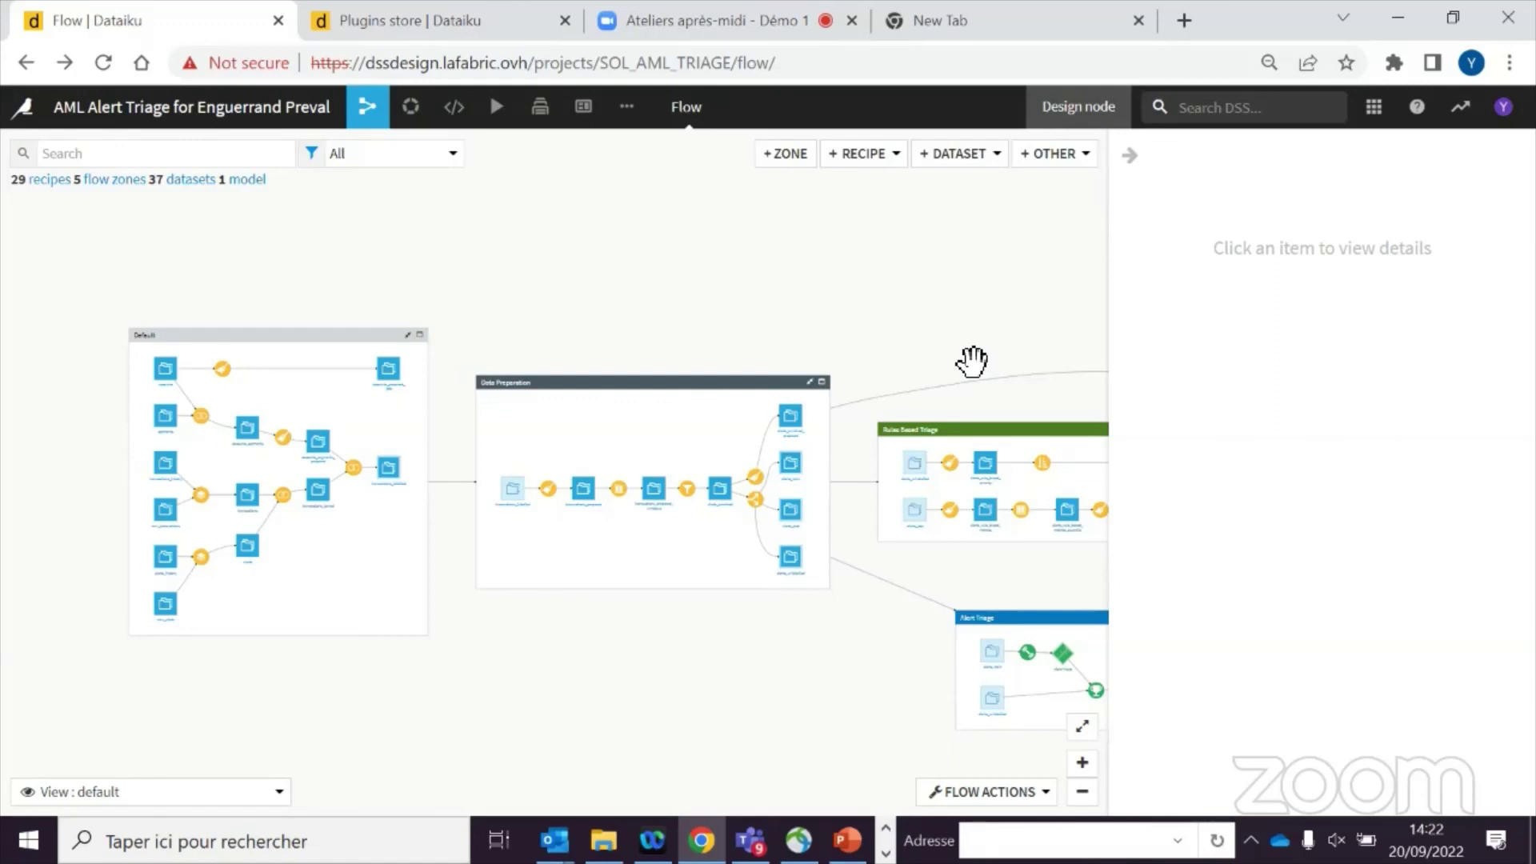
{"action": "left_click_drag", "start_coordinate": [972, 360], "coordinate": [917, 353]}
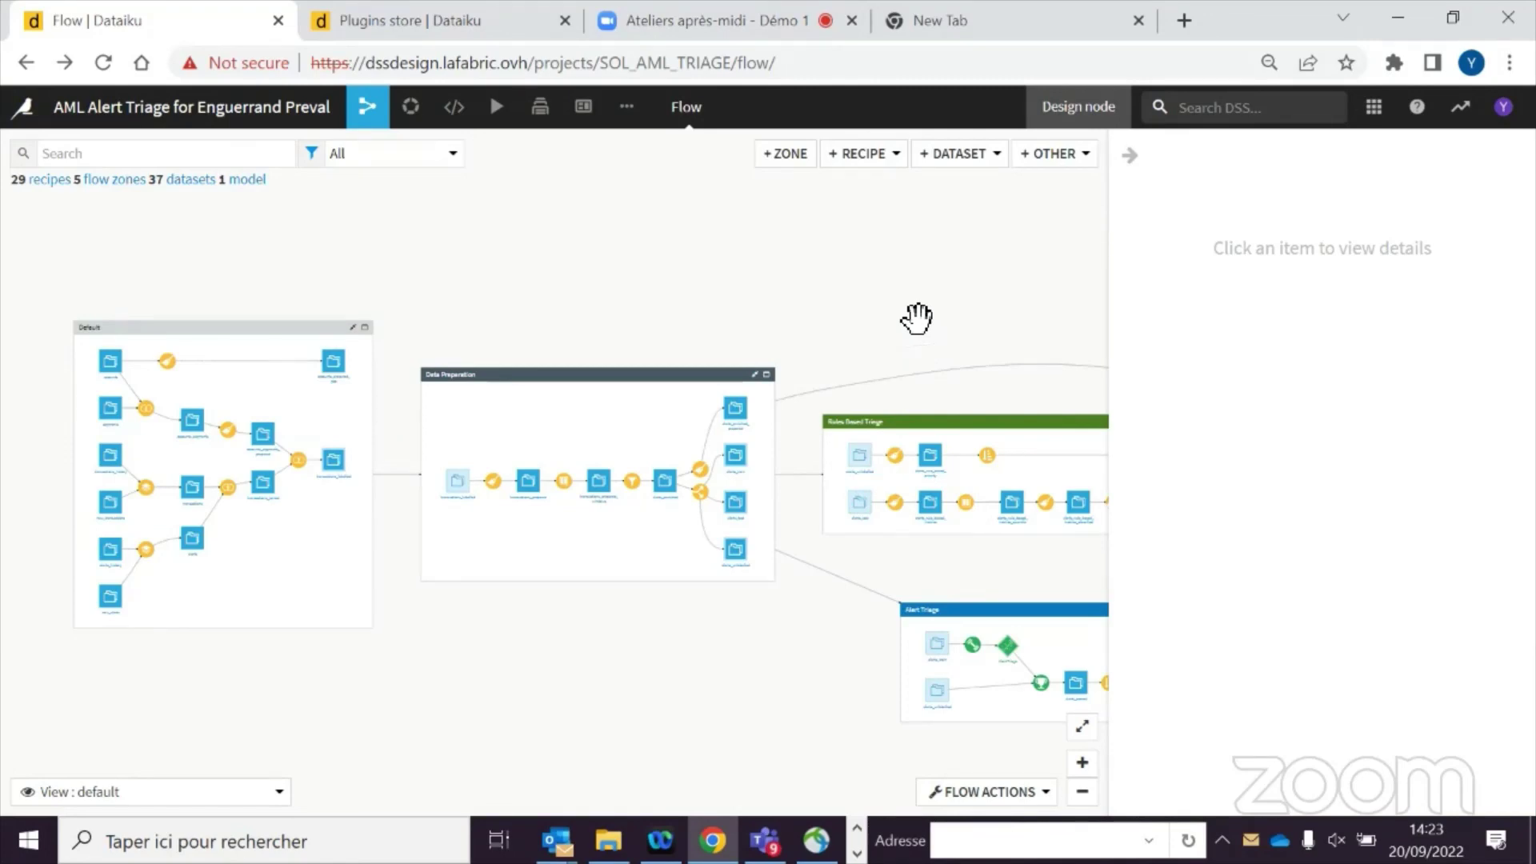
{"action": "left_click_drag", "start_coordinate": [917, 319], "coordinate": [891, 322]}
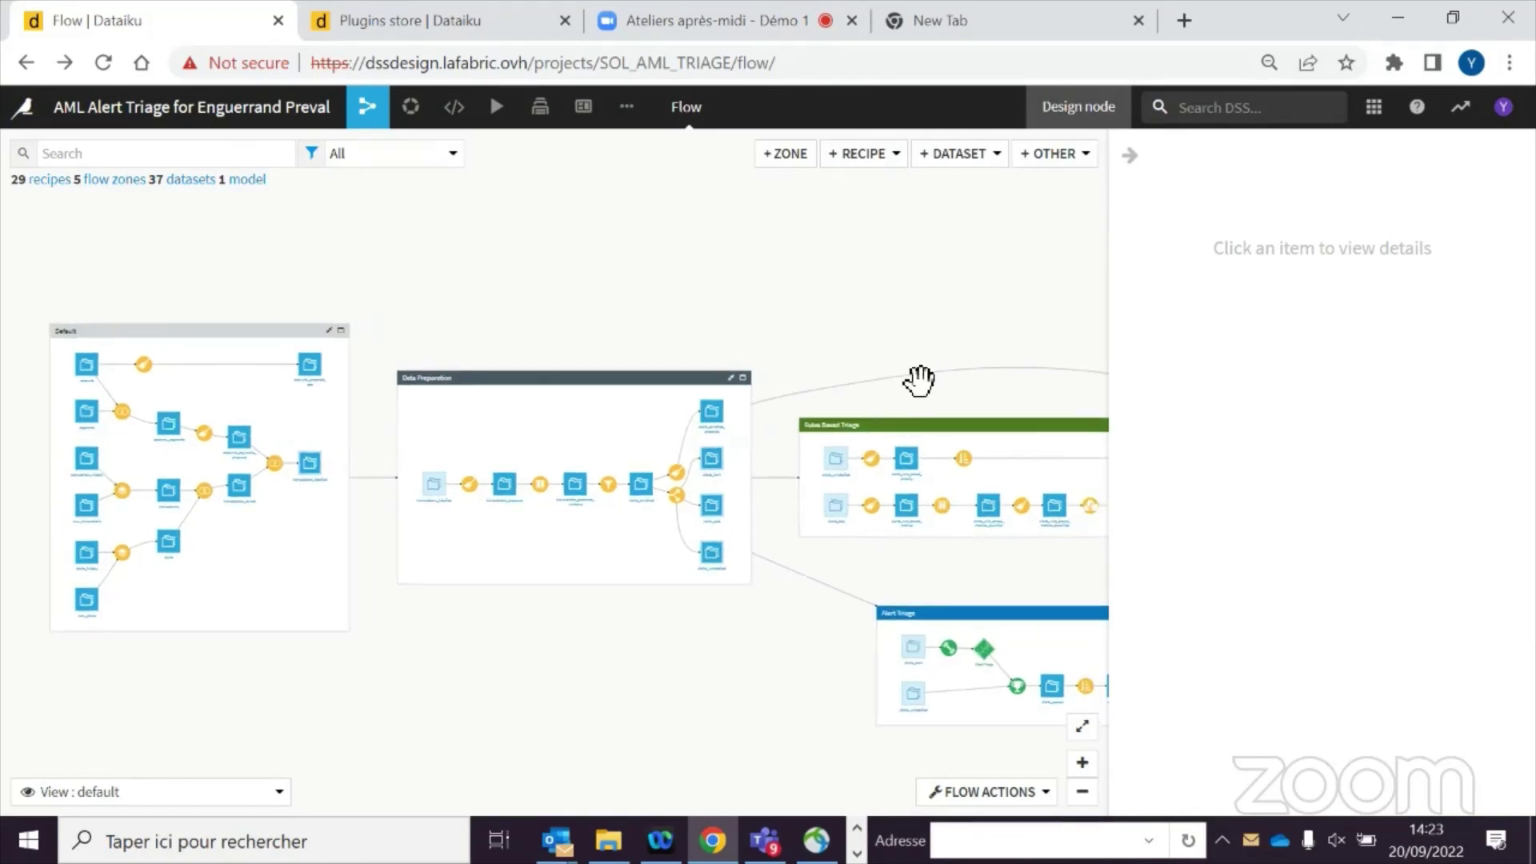